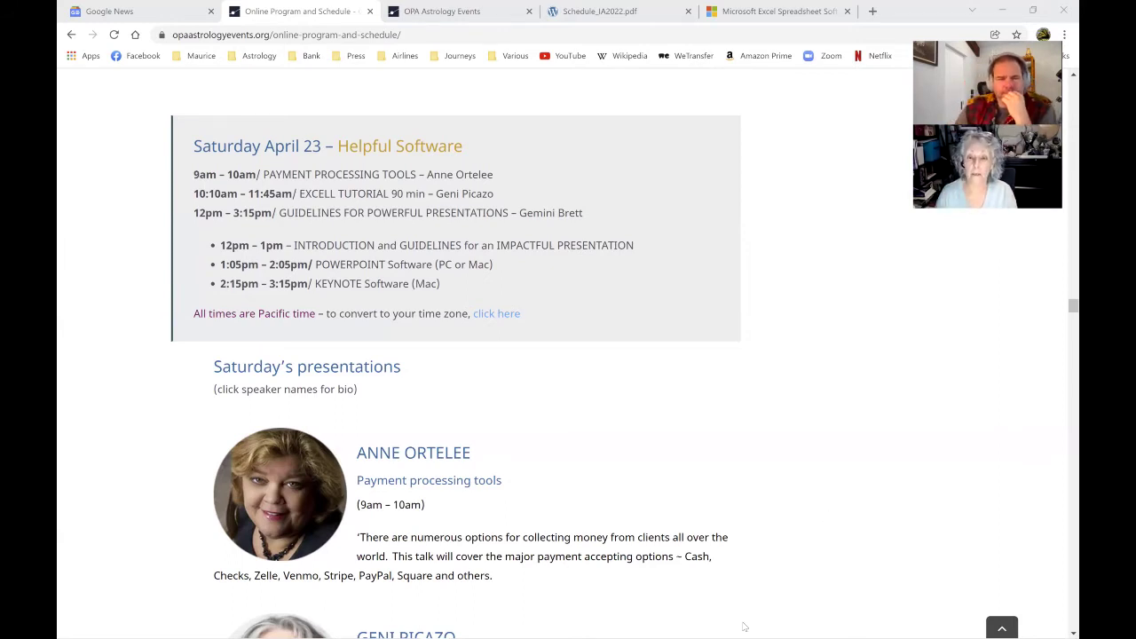
Review the Saturday April 23 Helpful Software schedule and the descriptions of its presentations
{"action": "scroll", "coordinate": [743, 626], "scroll_direction": "down", "scroll_amount": 3}
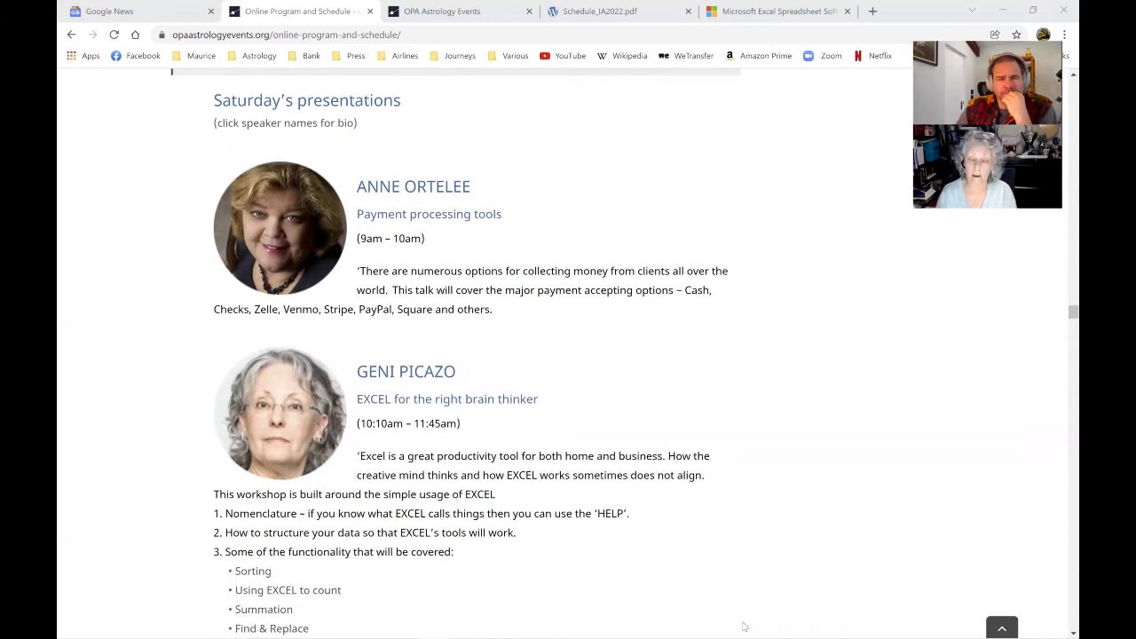
{"action": "scroll", "coordinate": [744, 626], "scroll_direction": "down", "scroll_amount": 3}
{"action": "scroll", "coordinate": [743, 626], "scroll_direction": "down", "scroll_amount": 1}
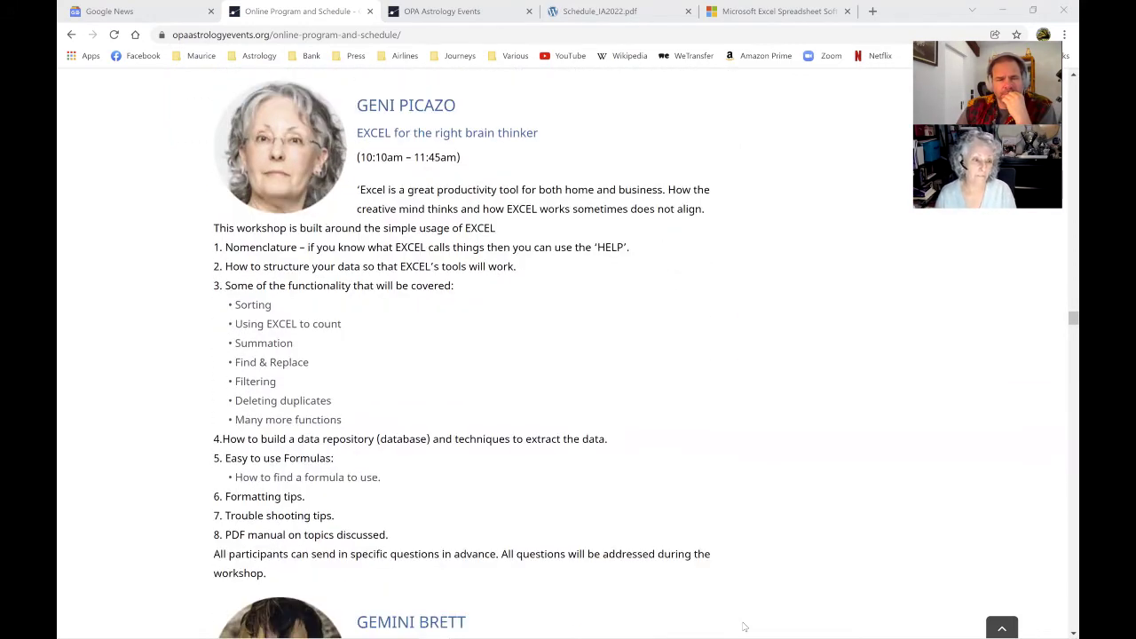
{"action": "scroll", "coordinate": [744, 626], "scroll_direction": "up", "scroll_amount": 3}
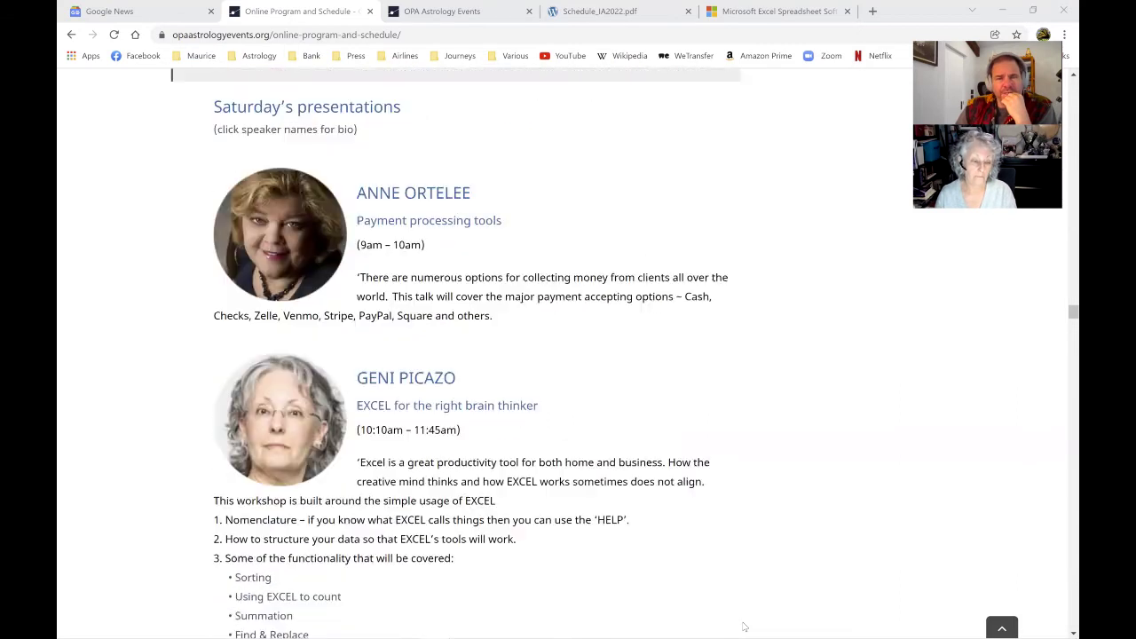
{"action": "scroll", "coordinate": [744, 626], "scroll_direction": "up", "scroll_amount": 4}
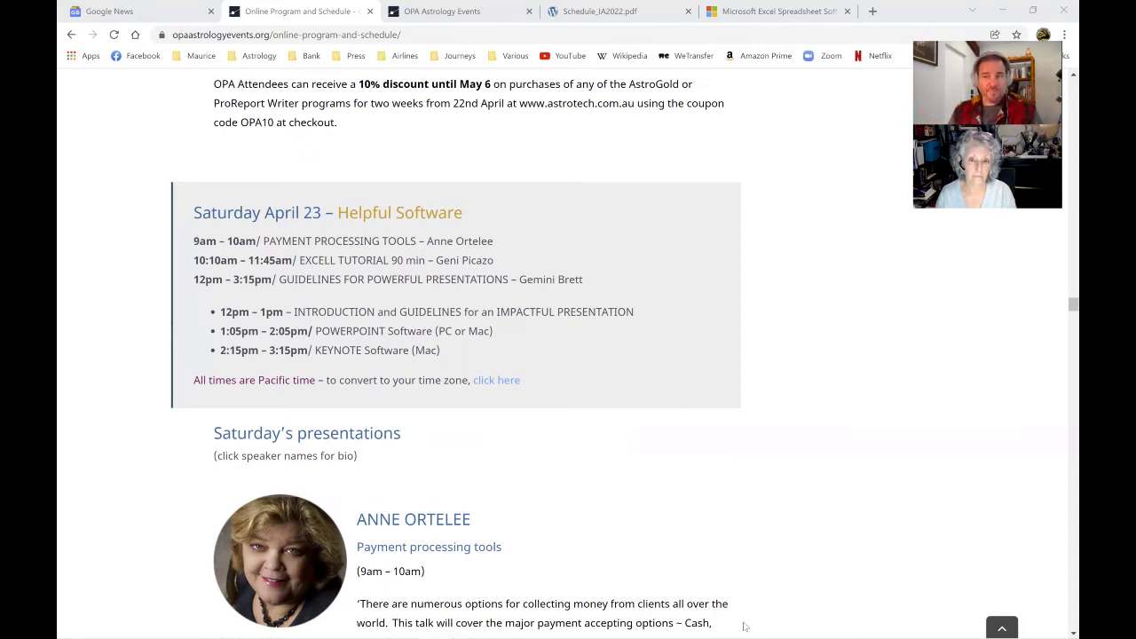
{"action": "mouse_move", "coordinate": [898, 627]}
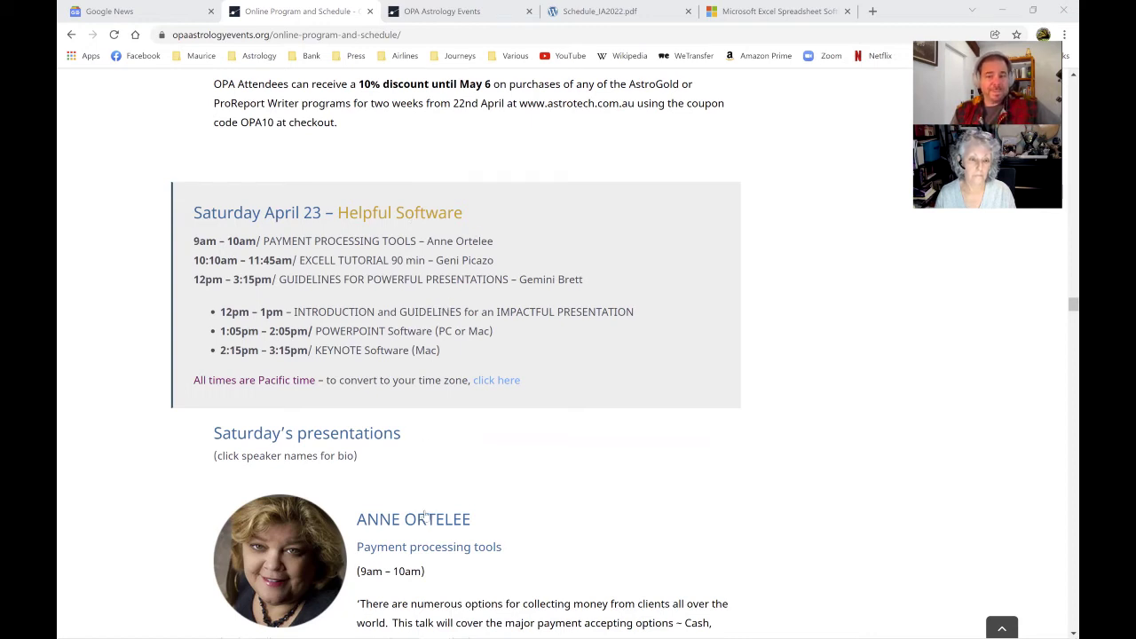
{"action": "scroll", "coordinate": [428, 511], "scroll_direction": "down", "scroll_amount": 2}
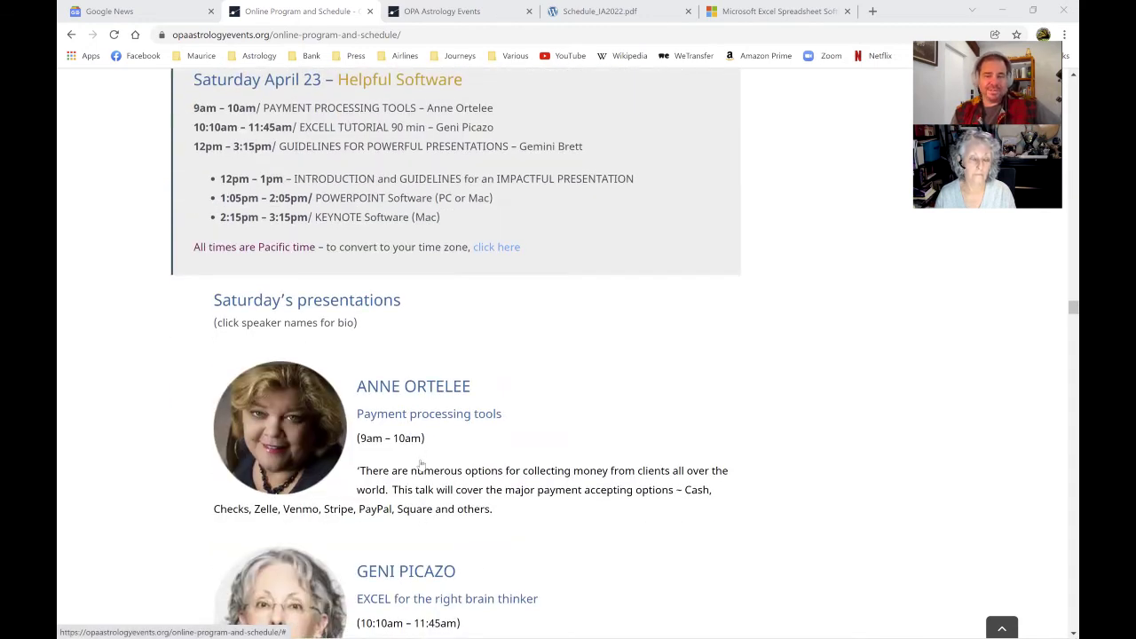
{"action": "scroll", "coordinate": [420, 465], "scroll_direction": "down", "scroll_amount": 3}
{"action": "scroll", "coordinate": [420, 463], "scroll_direction": "down", "scroll_amount": 4}
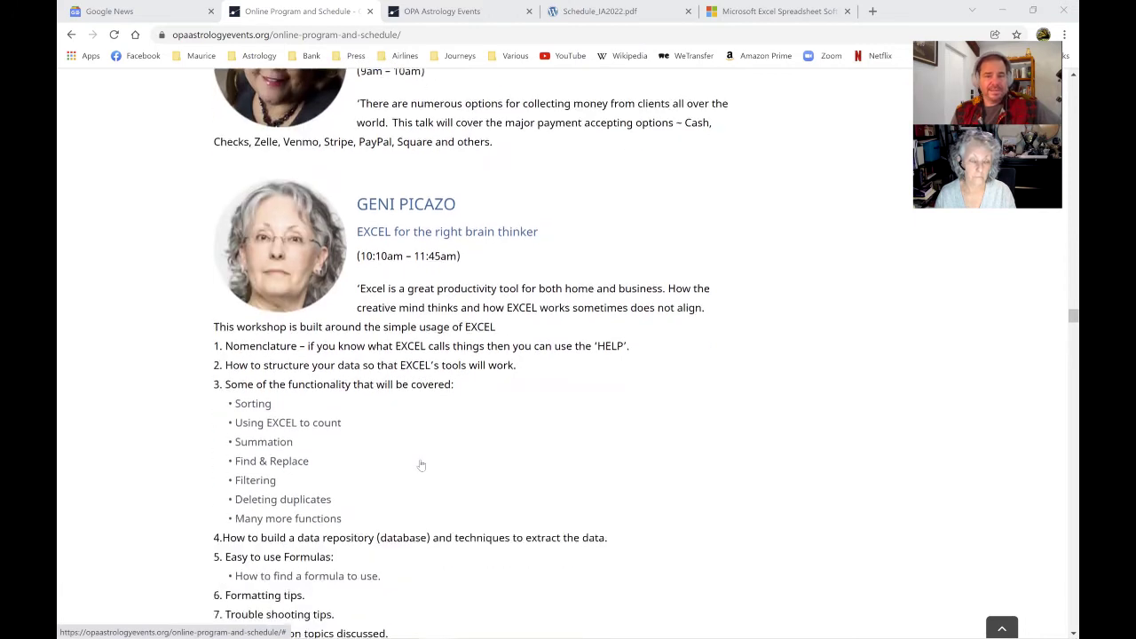
{"action": "scroll", "coordinate": [421, 465], "scroll_direction": "down", "scroll_amount": 2}
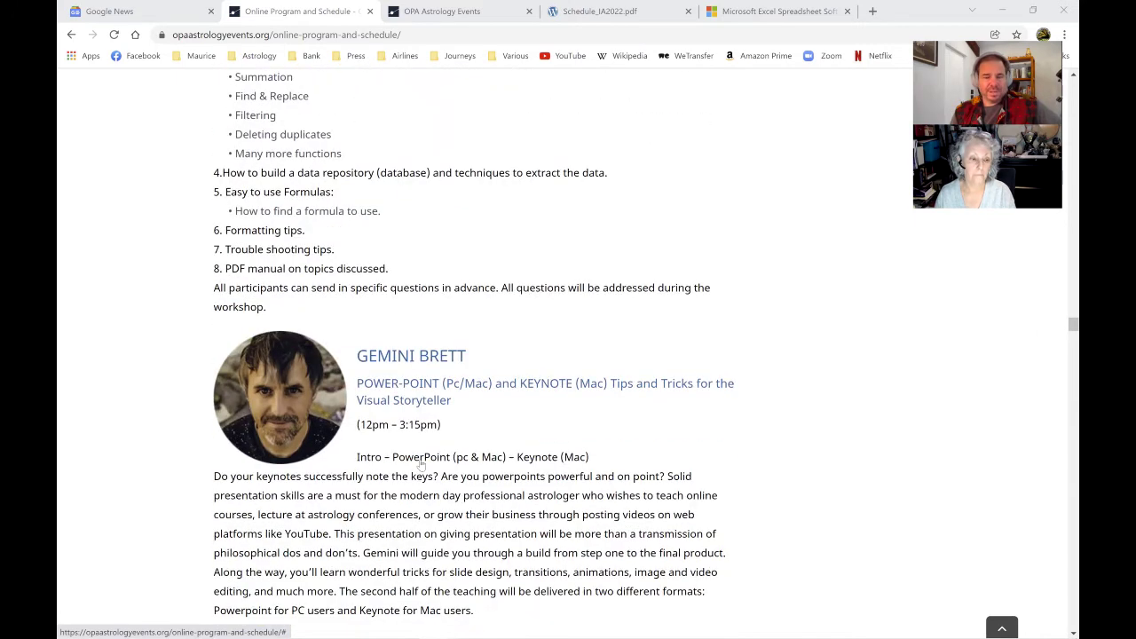
{"action": "scroll", "coordinate": [421, 465], "scroll_direction": "down", "scroll_amount": 2}
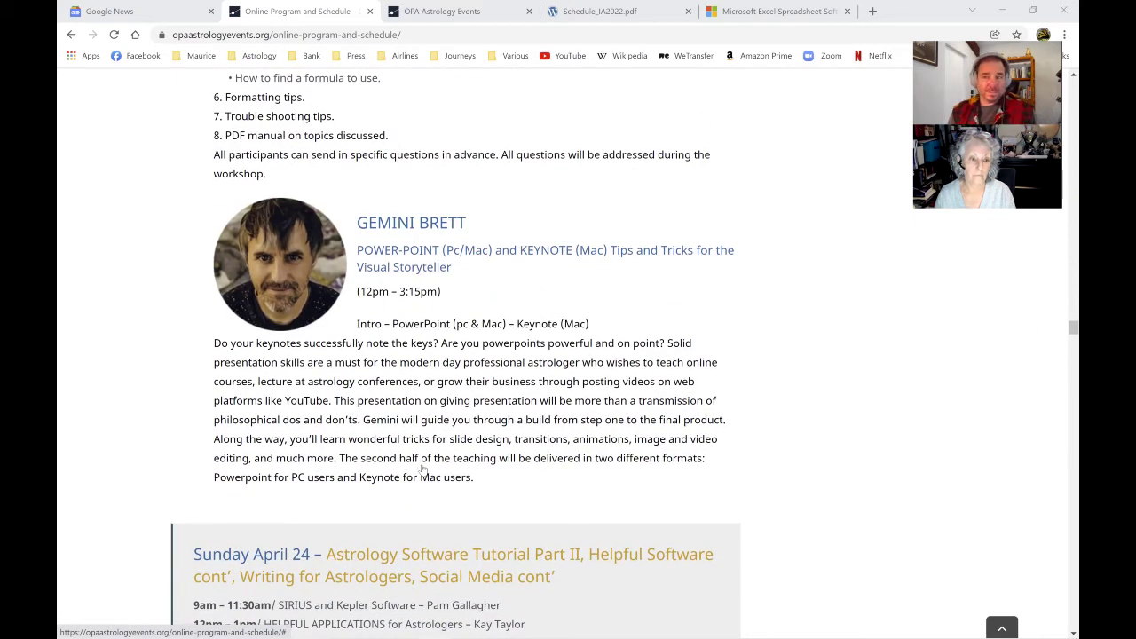
{"action": "scroll", "coordinate": [424, 469], "scroll_direction": "up", "scroll_amount": 2}
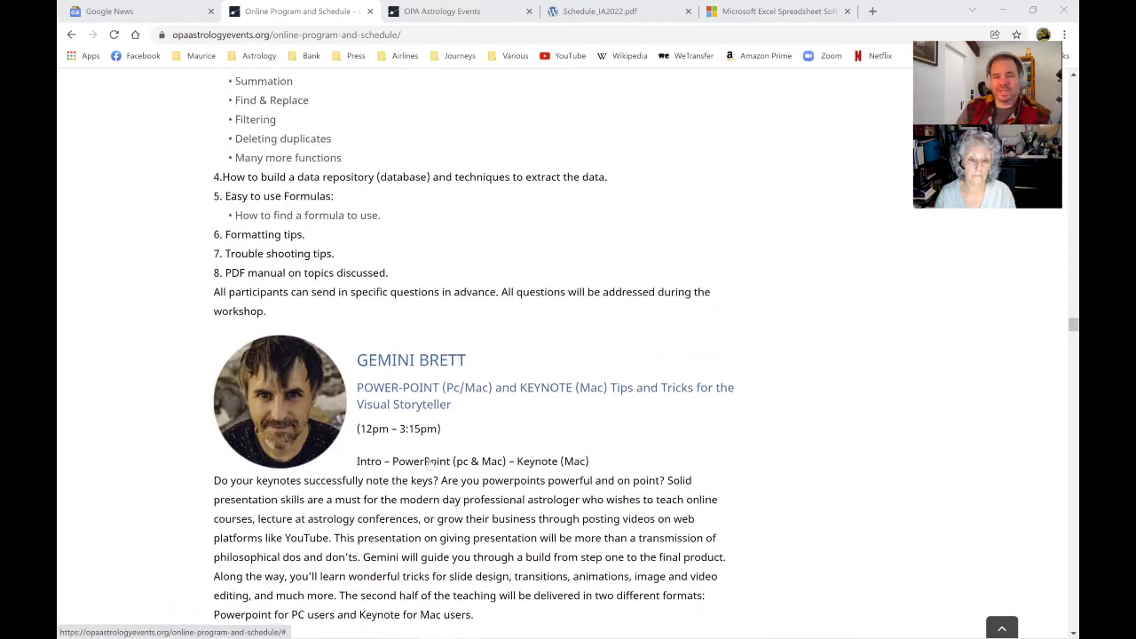
{"action": "scroll", "coordinate": [429, 462], "scroll_direction": "up", "scroll_amount": 4}
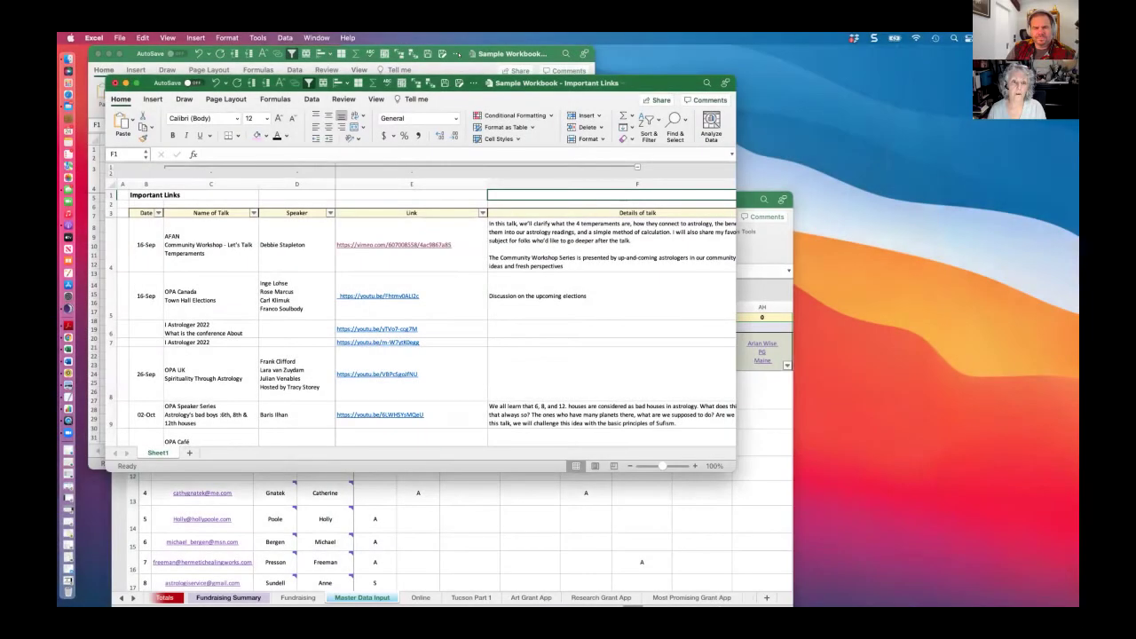
Switch to the Excel workbook containing Summary 2022, reposition its window beside the Important Links workbook, and open the Budget sheet
{"action": "key", "text": "super+grave"}
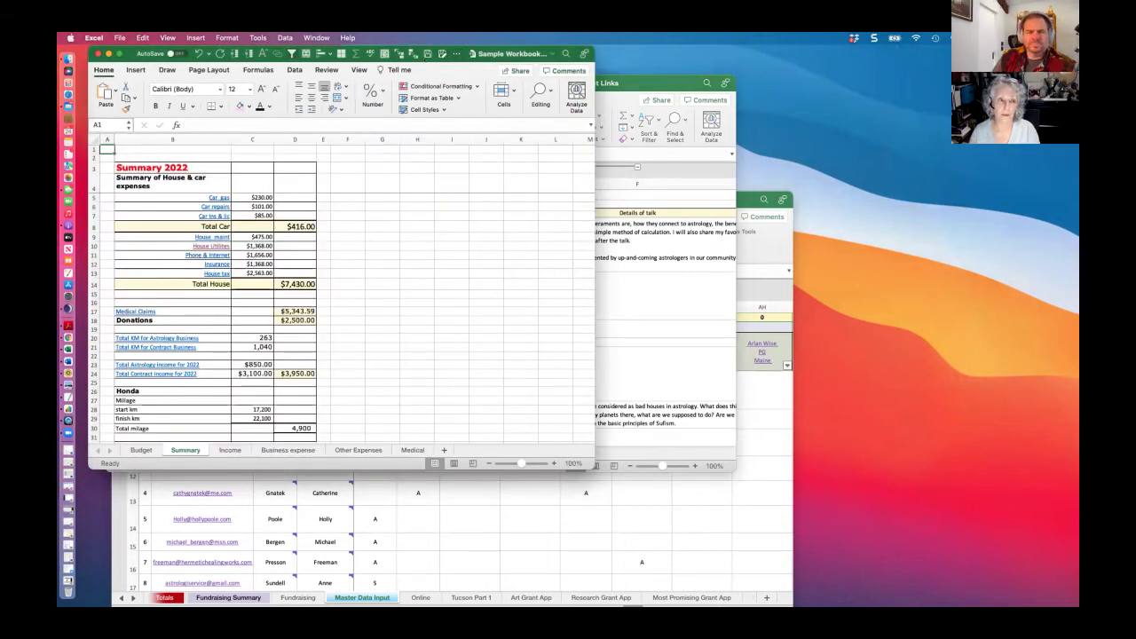
{"action": "left_click_drag", "start_coordinate": [457, 53], "coordinate": [650, 55]}
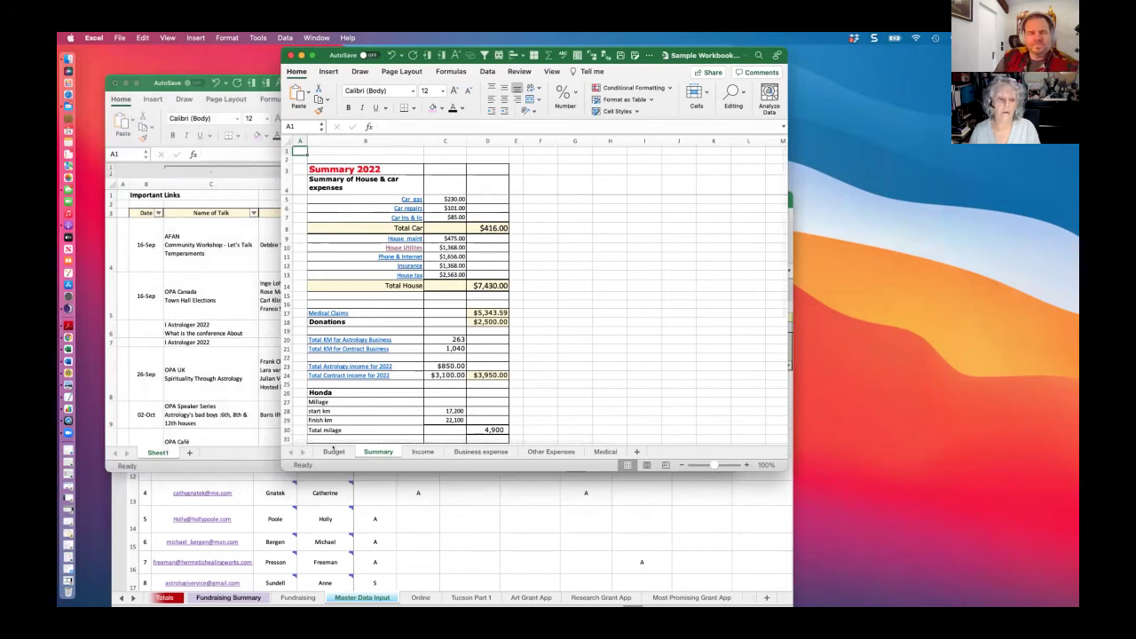
{"action": "left_click", "coordinate": [328, 452]}
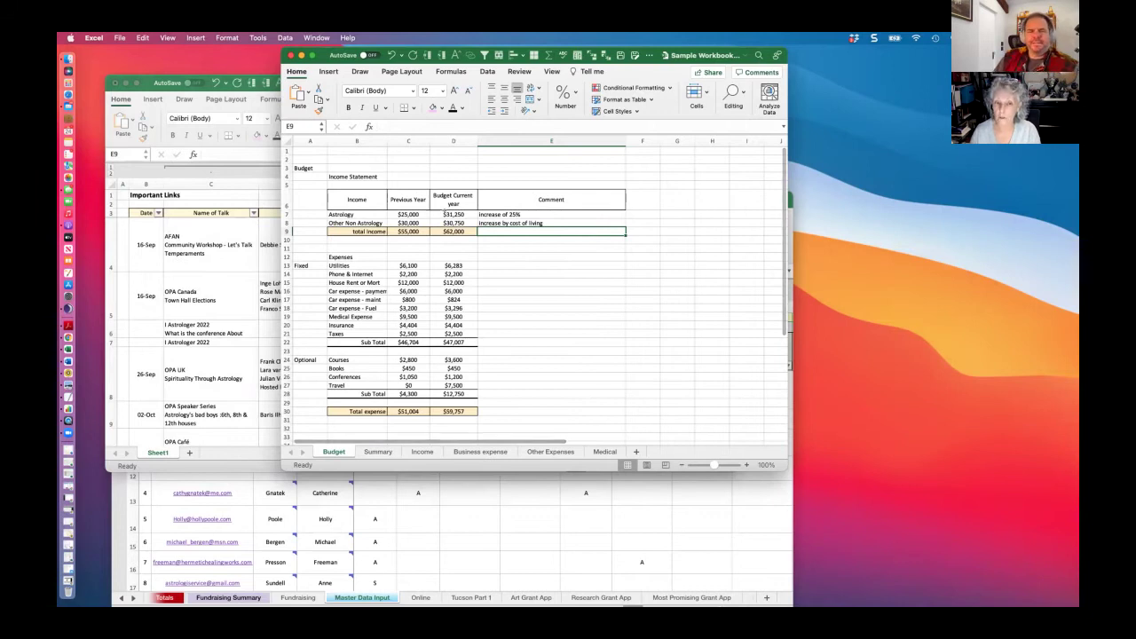
Examine the comment and the formula behind the Astrology income's current-year budget on the Budget sheet
{"action": "left_click", "coordinate": [488, 213]}
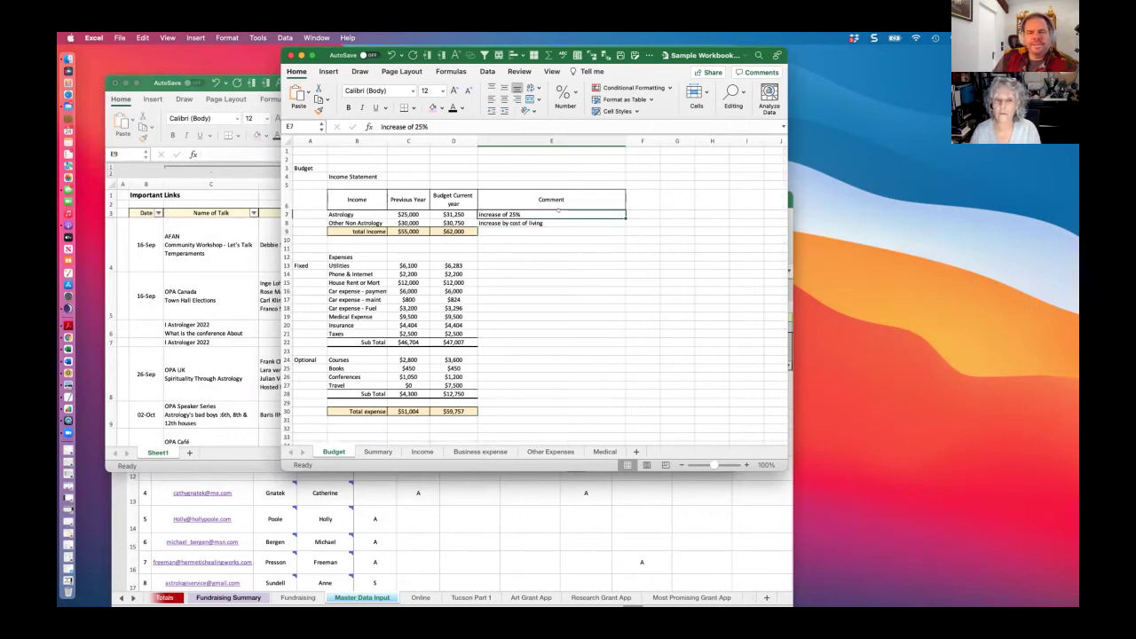
{"action": "left_click", "coordinate": [444, 213]}
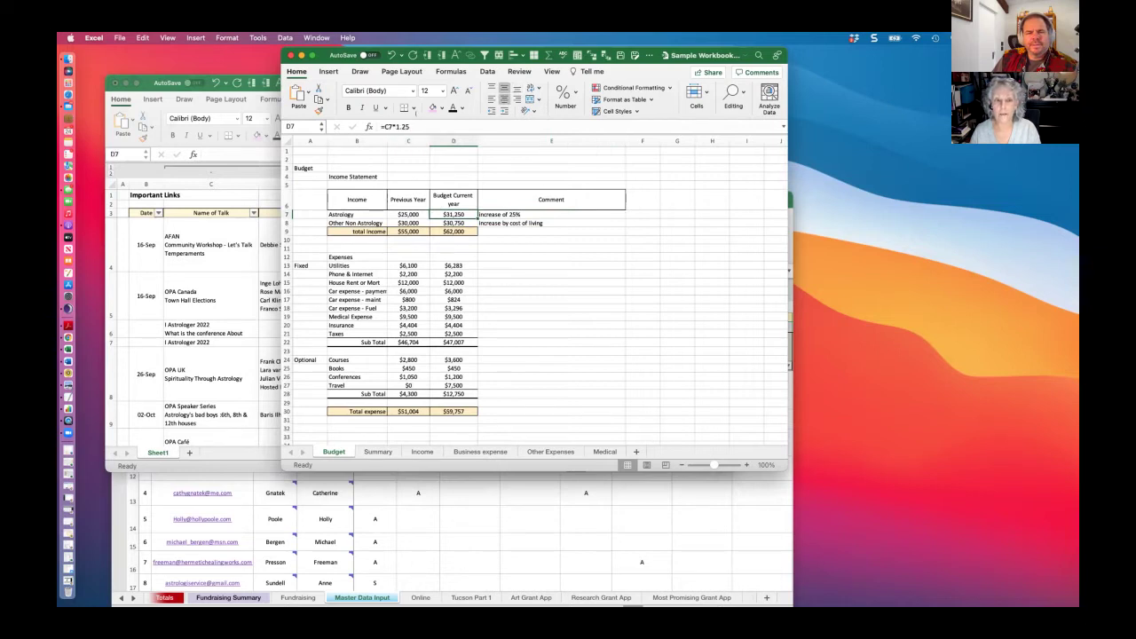
{"action": "left_click", "coordinate": [415, 127]}
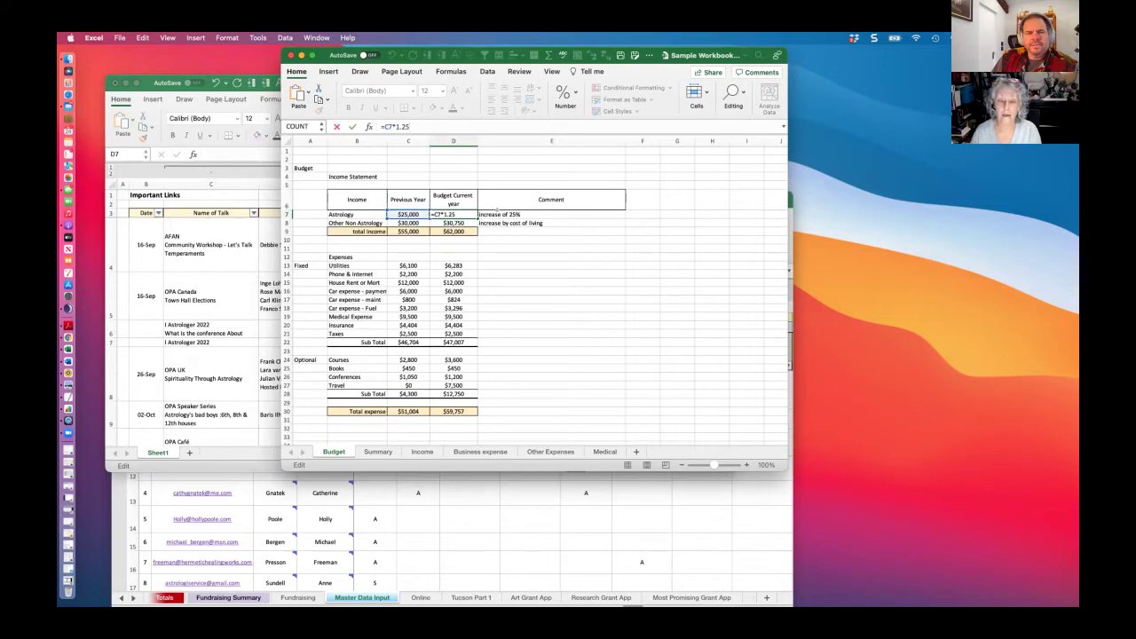
{"action": "left_click", "coordinate": [533, 282]}
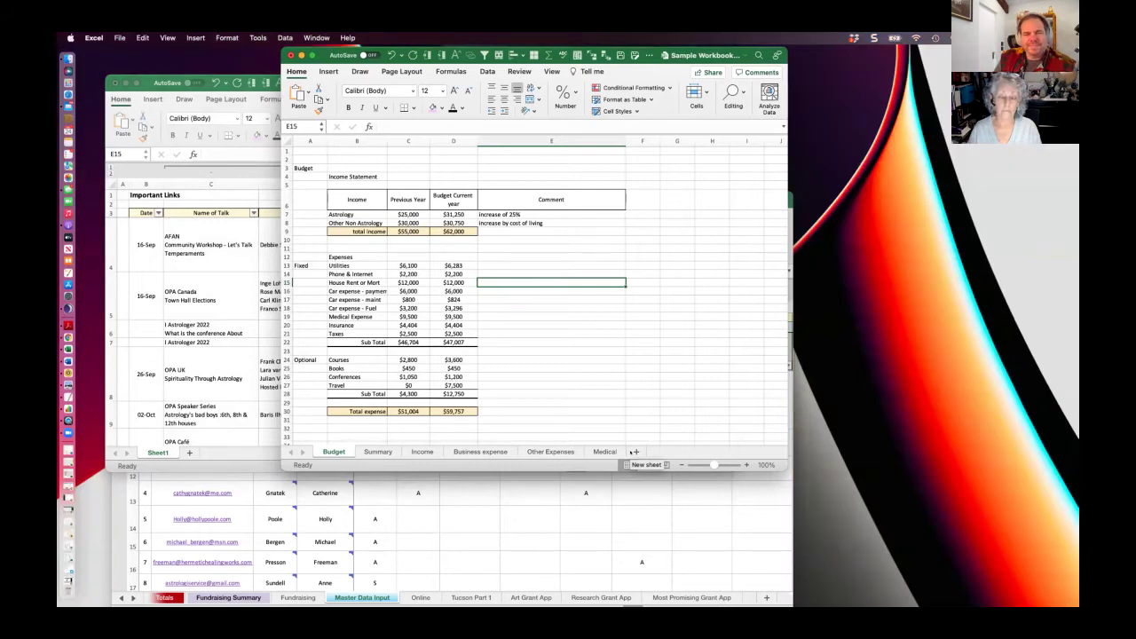
Undo the earlier edits to the current-year income budget in D7 and D8, and inspect the Astrology formula
{"action": "key", "text": "super+z"}
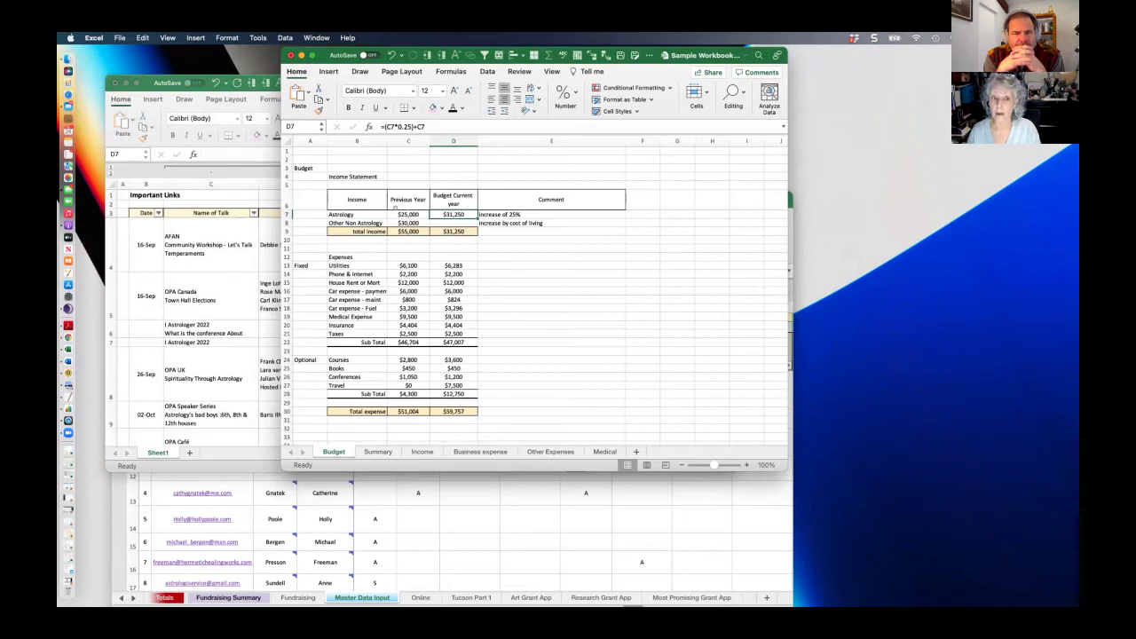
{"action": "key", "text": "Down"}
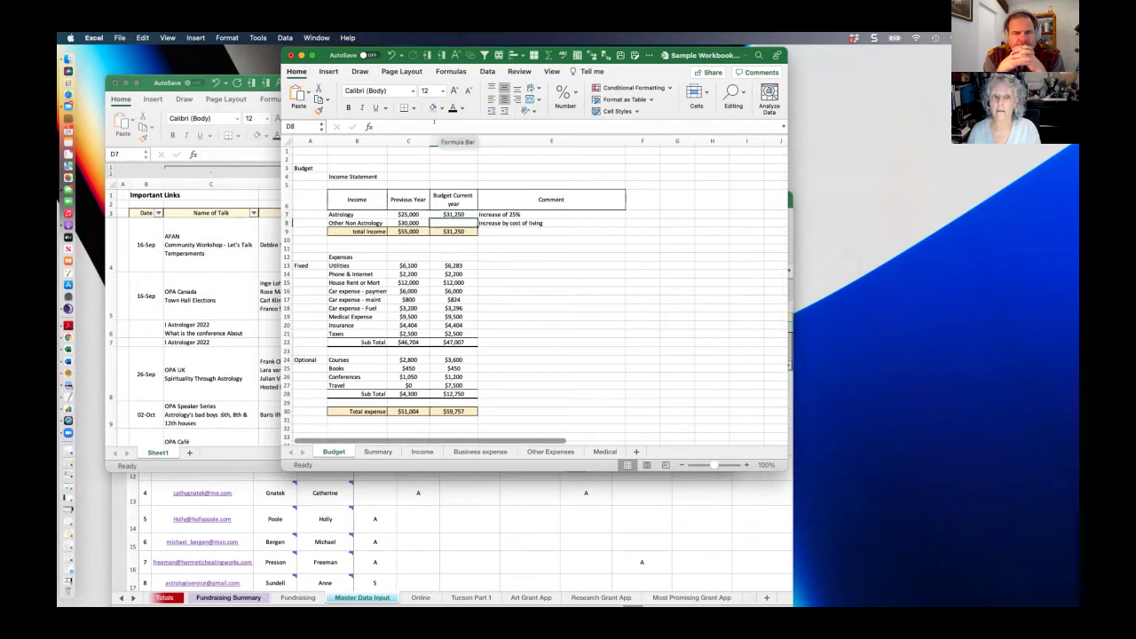
{"action": "key", "text": "Up"}
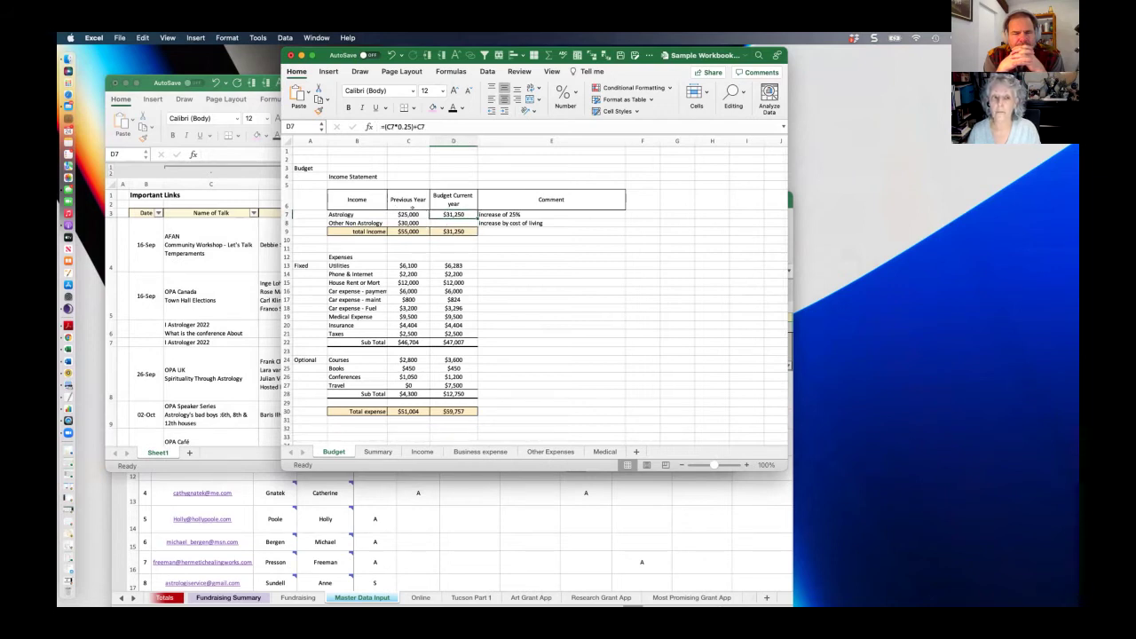
{"action": "left_click", "coordinate": [452, 128]}
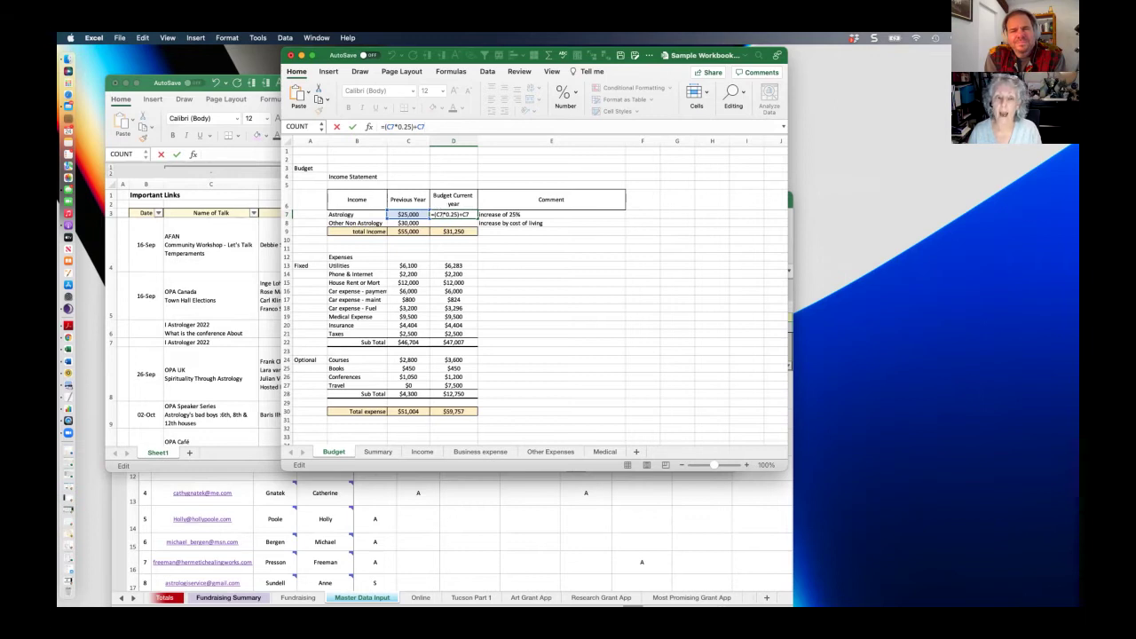
{"action": "key", "text": "Return"}
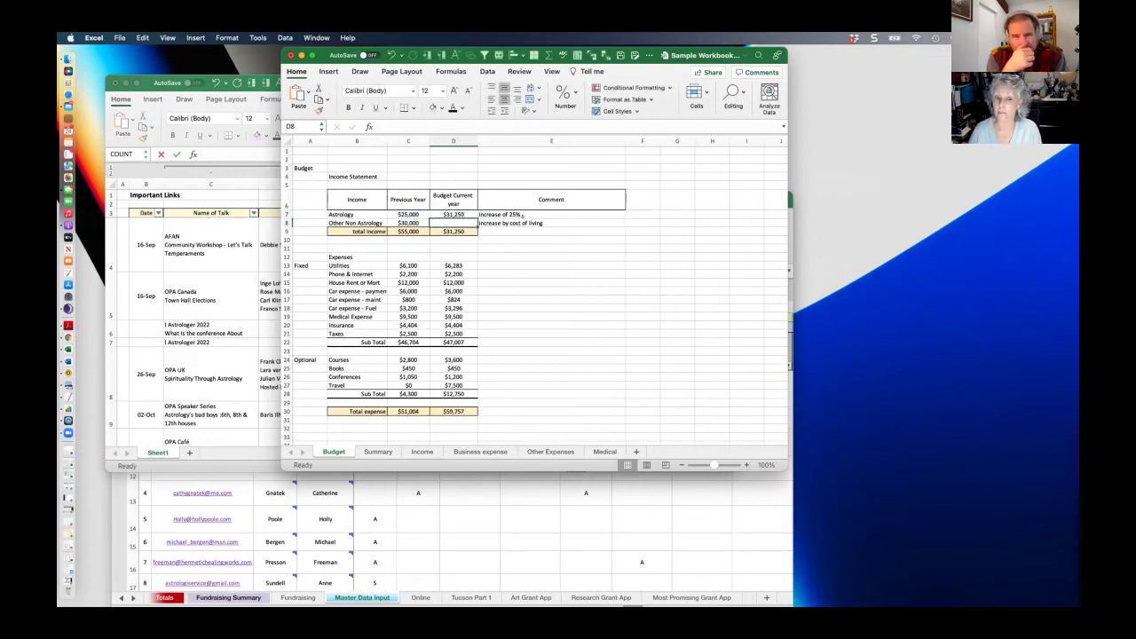
Add 2.5% to the end of the cost-of-living comment for Other Non Astrology income in E8
{"action": "left_click", "coordinate": [559, 222]}
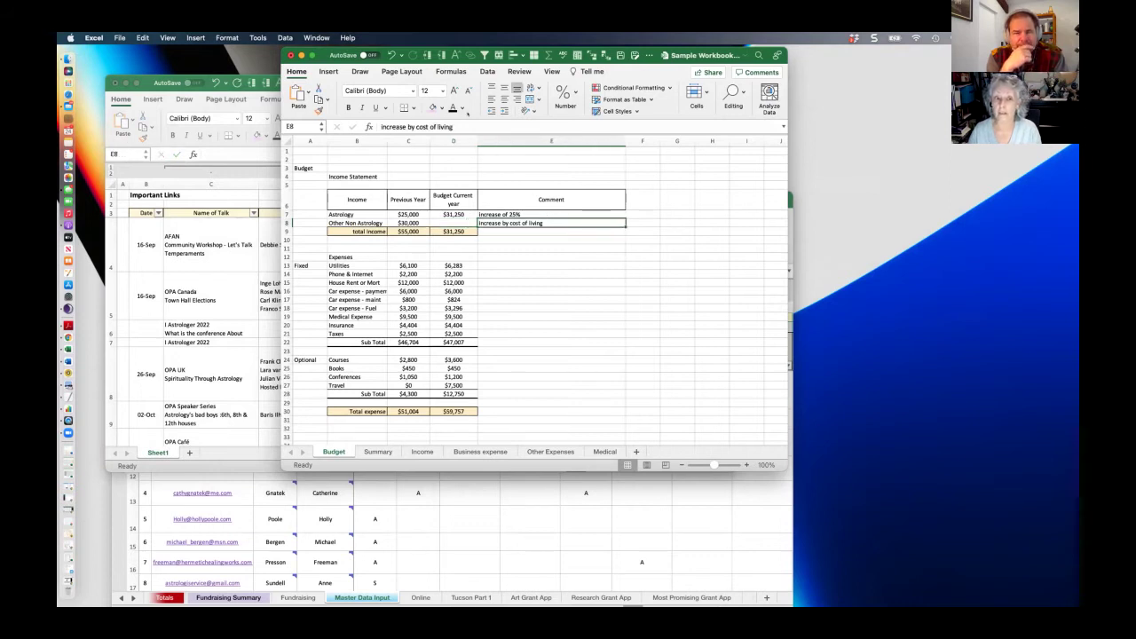
{"action": "left_click", "coordinate": [470, 127]}
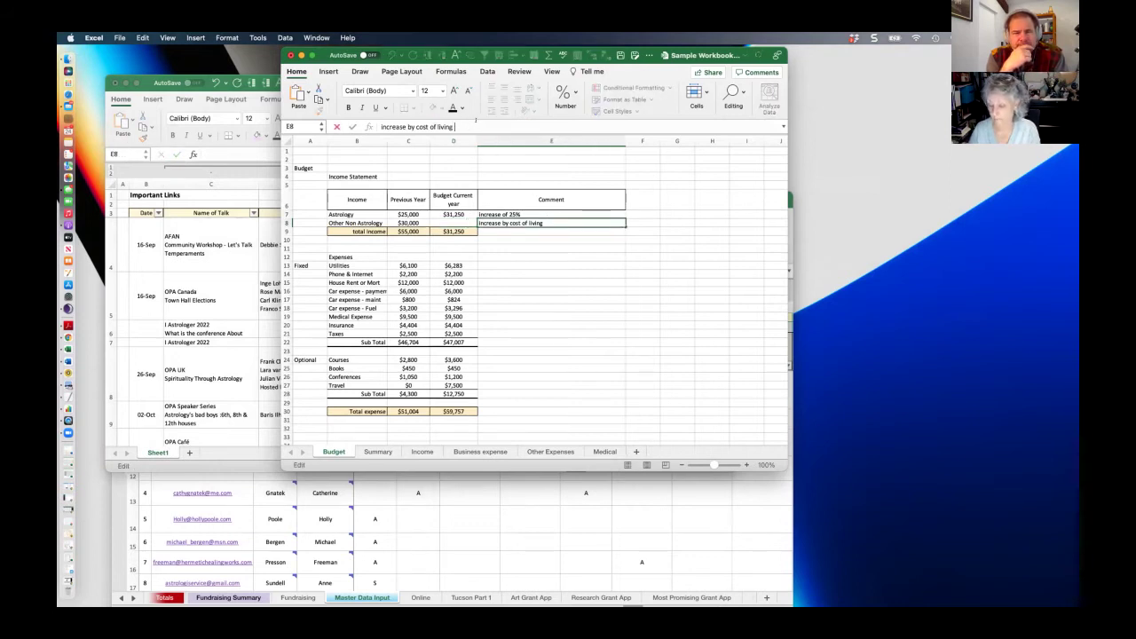
{"action": "type", "text": "2.5"}
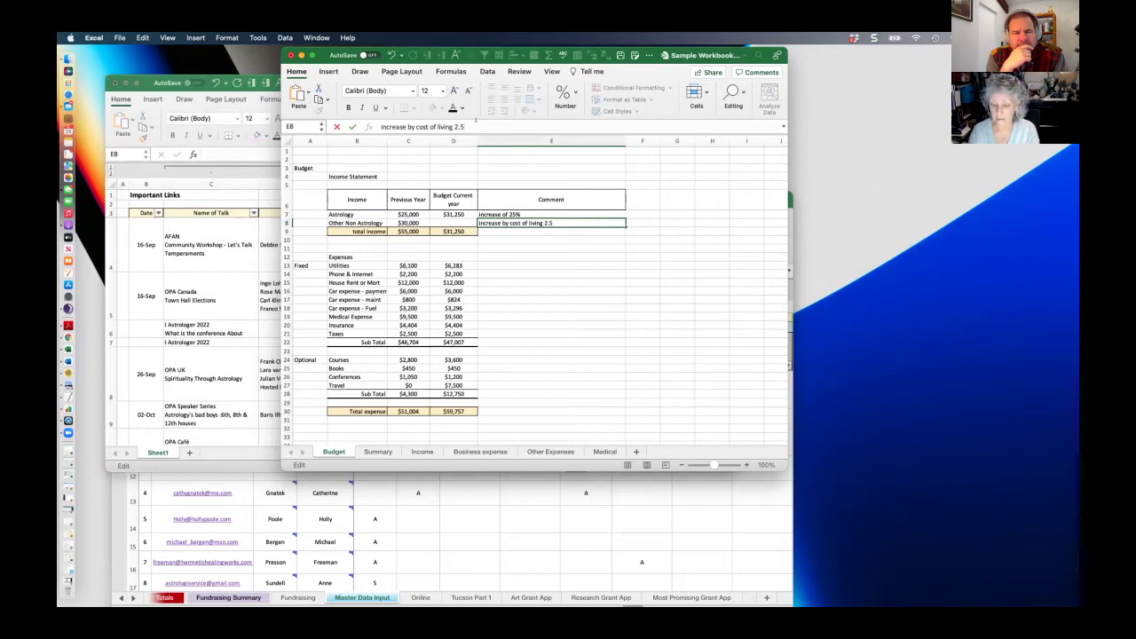
{"action": "type", "text": "%"}
{"action": "key", "text": "Return"}
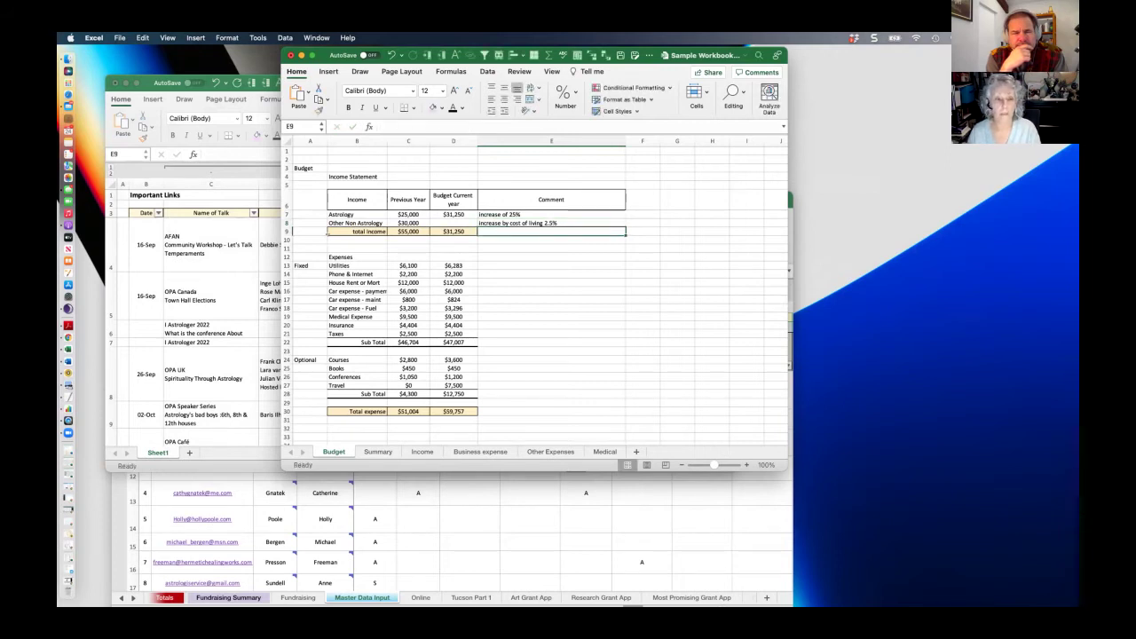
Calculate the current-year budget for Other Non Astrology income in D8 with the formula =C8*1.025
{"action": "left_click", "coordinate": [444, 222]}
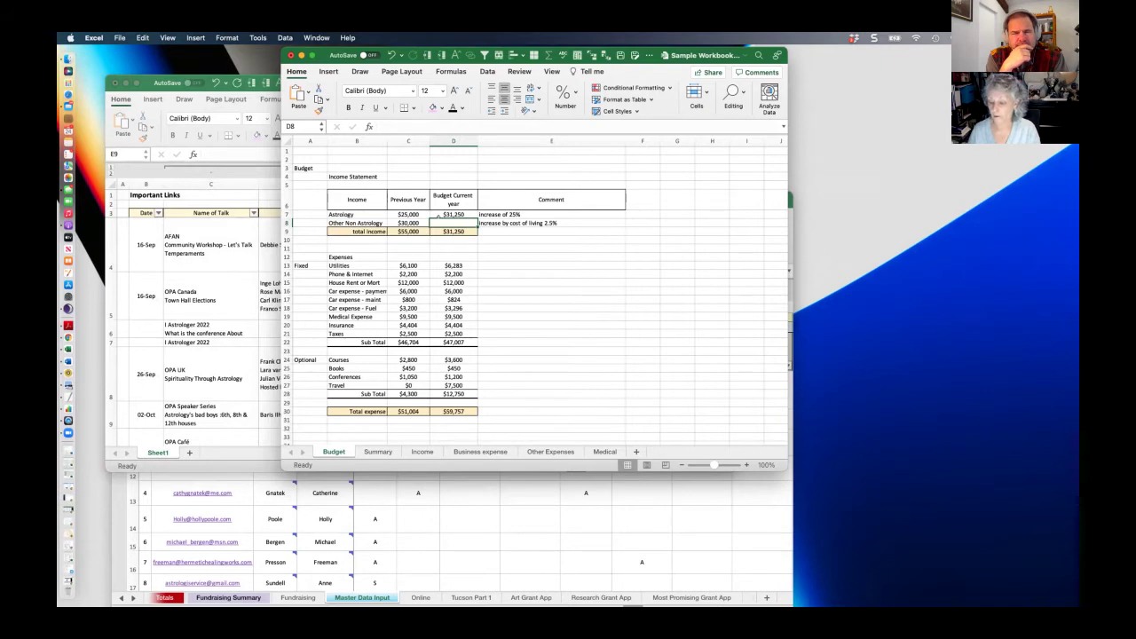
{"action": "type", "text": "="}
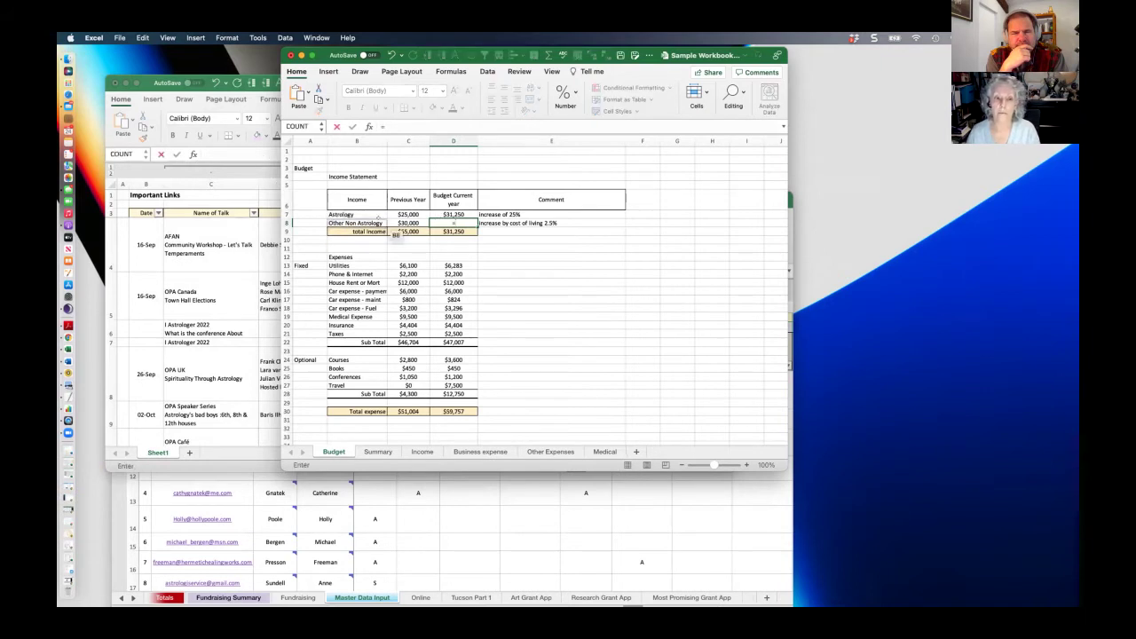
{"action": "left_click", "coordinate": [407, 223]}
{"action": "type", "text": "*"}
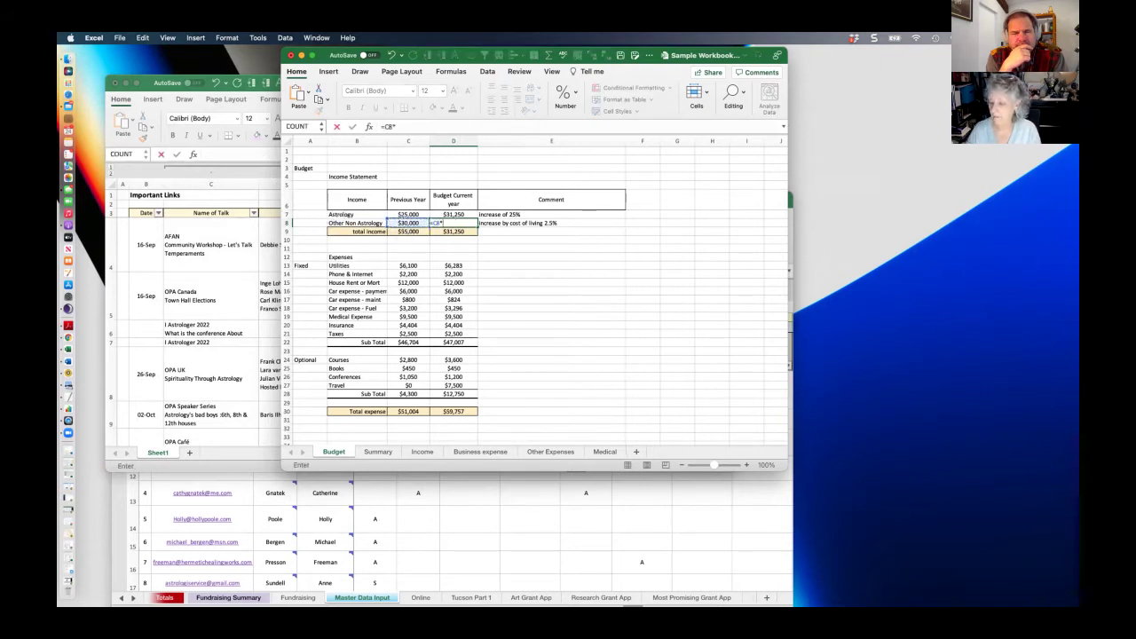
{"action": "type", "text": "1.025"}
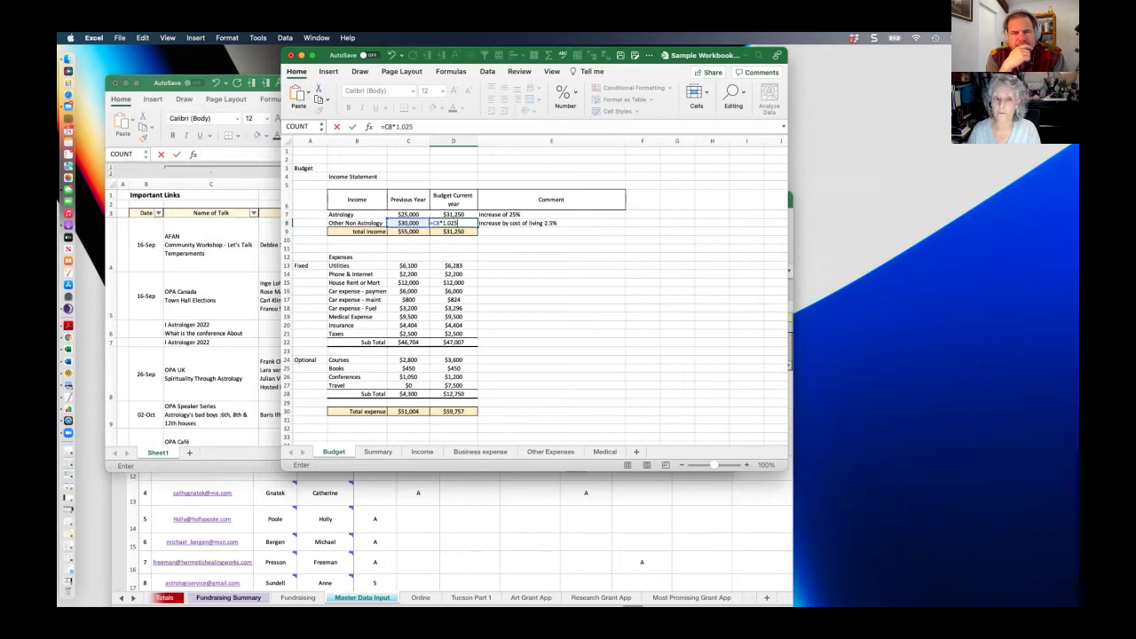
{"action": "key", "text": "Return"}
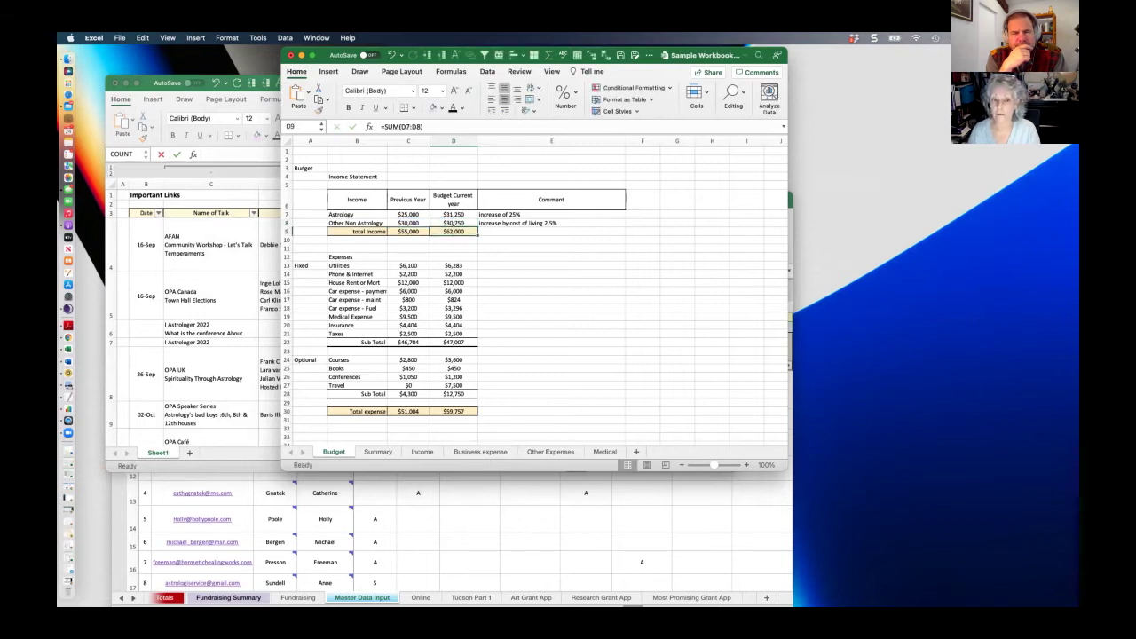
Change the current-year budget formula for Other Non Astrology income in D8 to =C8*0.025
{"action": "left_click", "coordinate": [452, 223]}
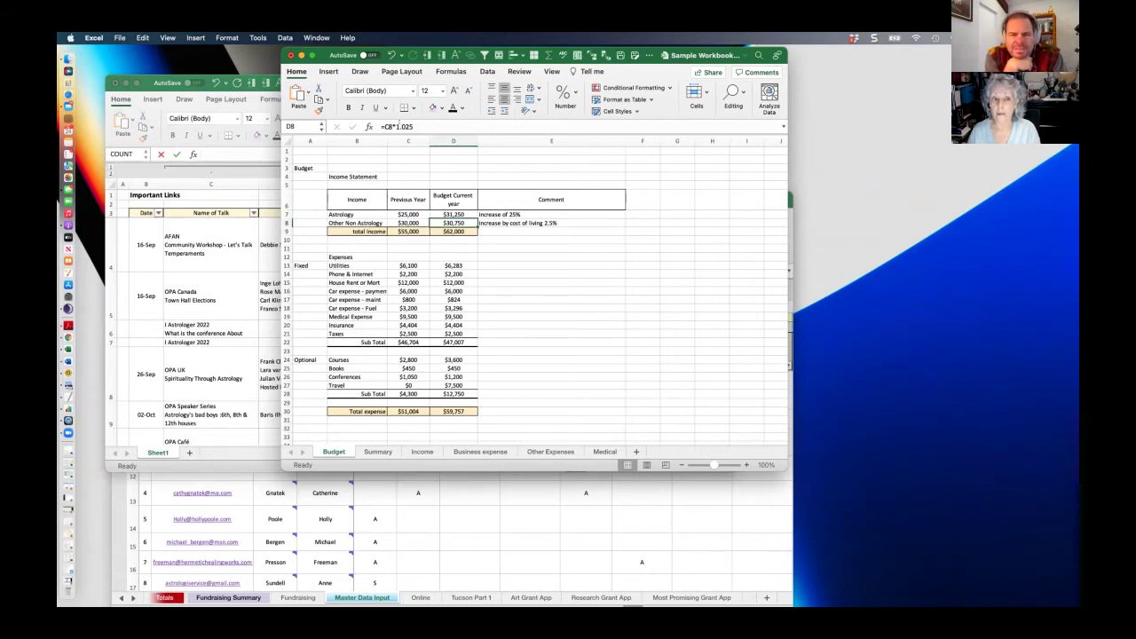
{"action": "left_click", "coordinate": [398, 126]}
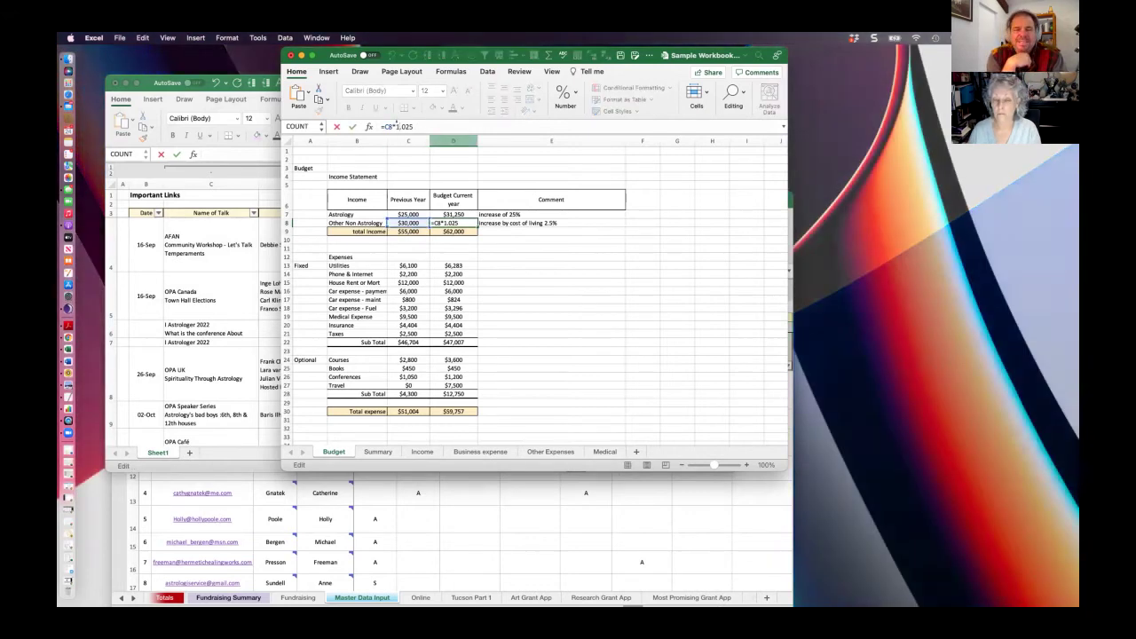
{"action": "key", "text": "BackSpace"}
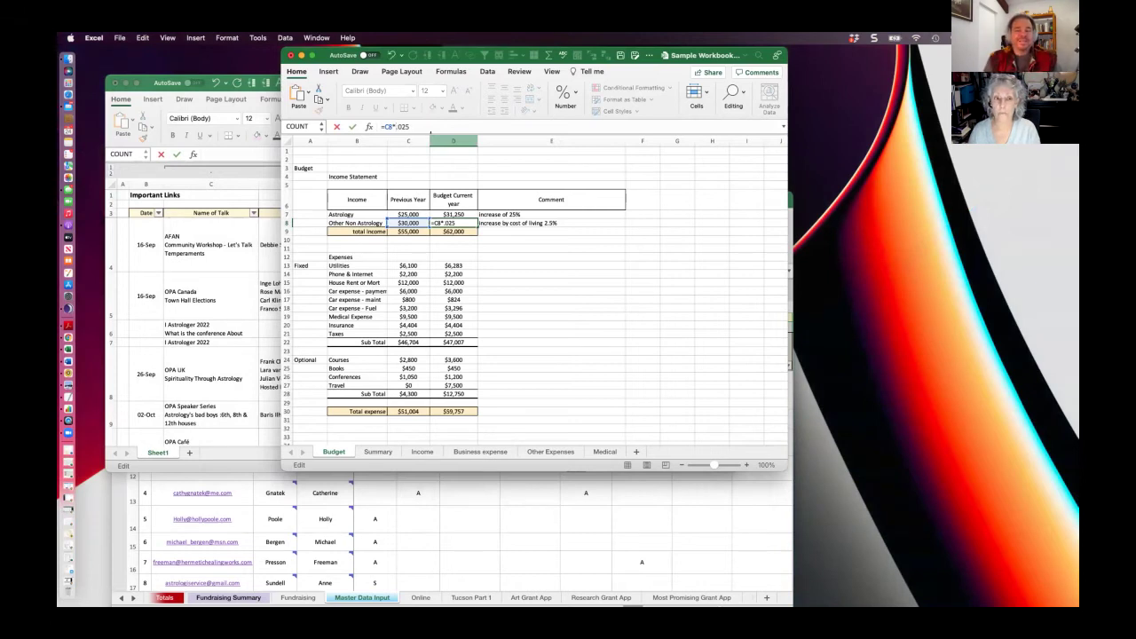
{"action": "key", "text": "Return"}
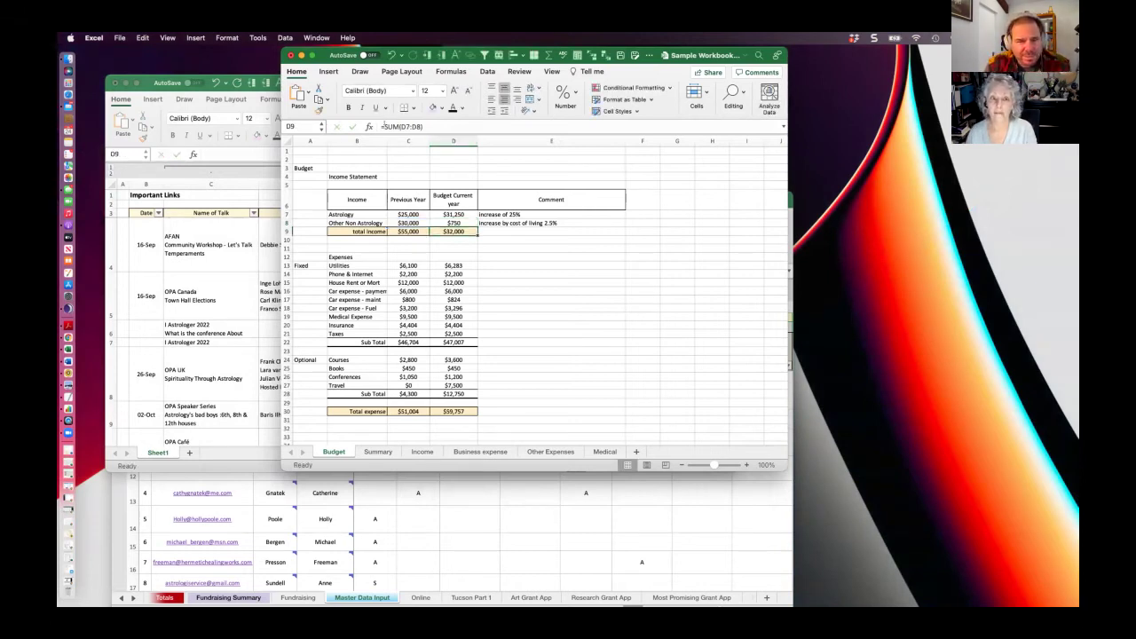
{"action": "key", "text": "Up"}
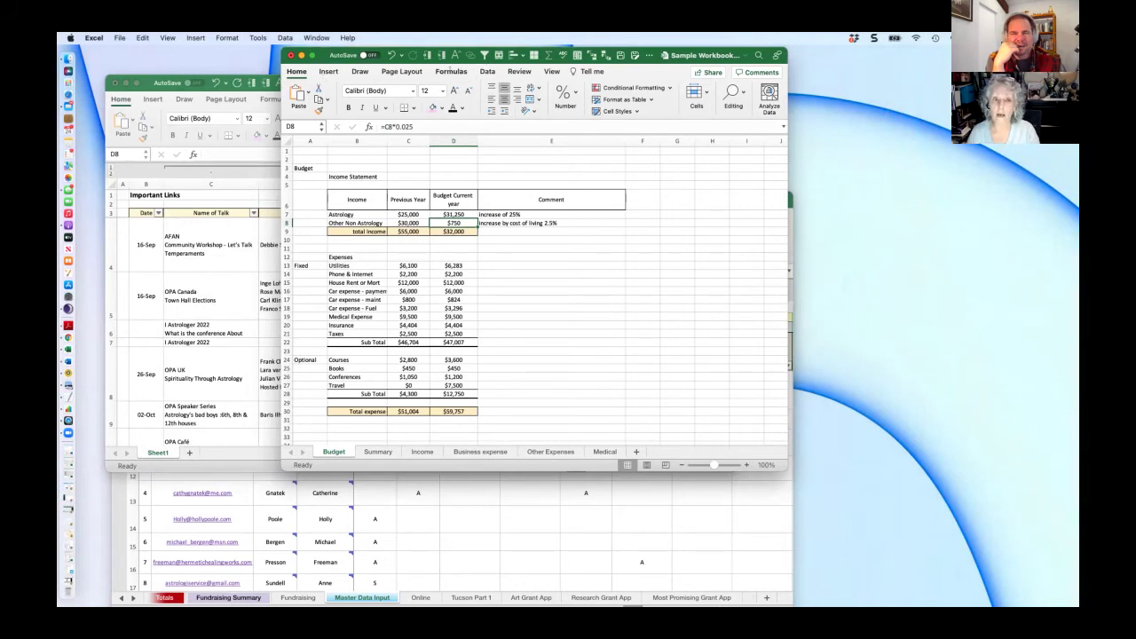
View the available formula commands and inspect the Astrology income's current-year budget formula in D7
{"action": "left_click", "coordinate": [451, 71]}
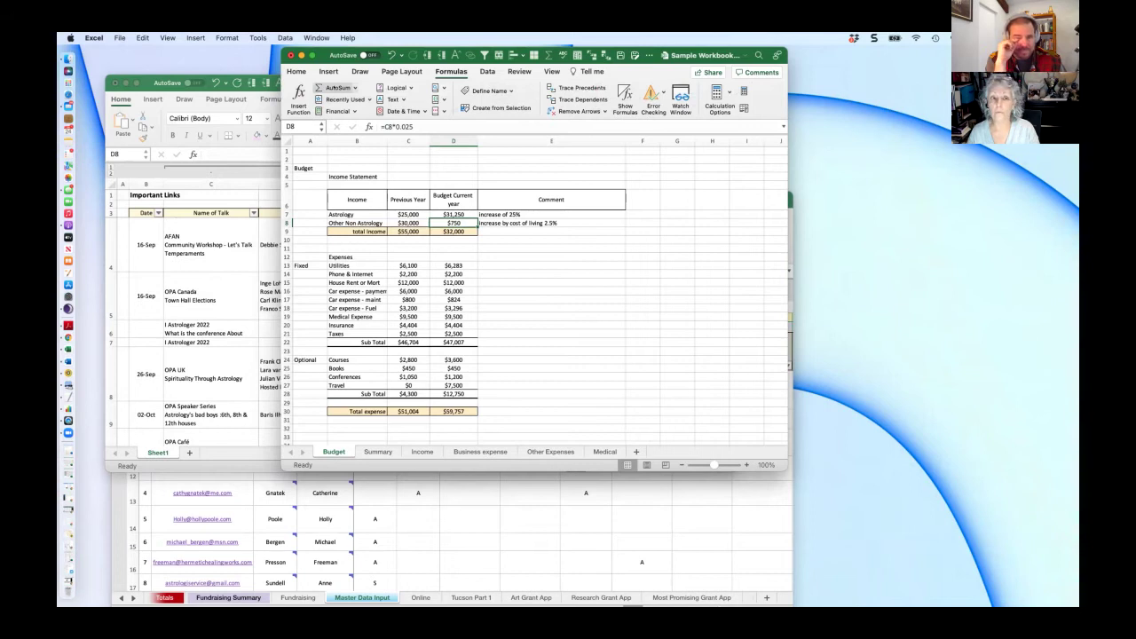
{"action": "left_click", "coordinate": [296, 71]}
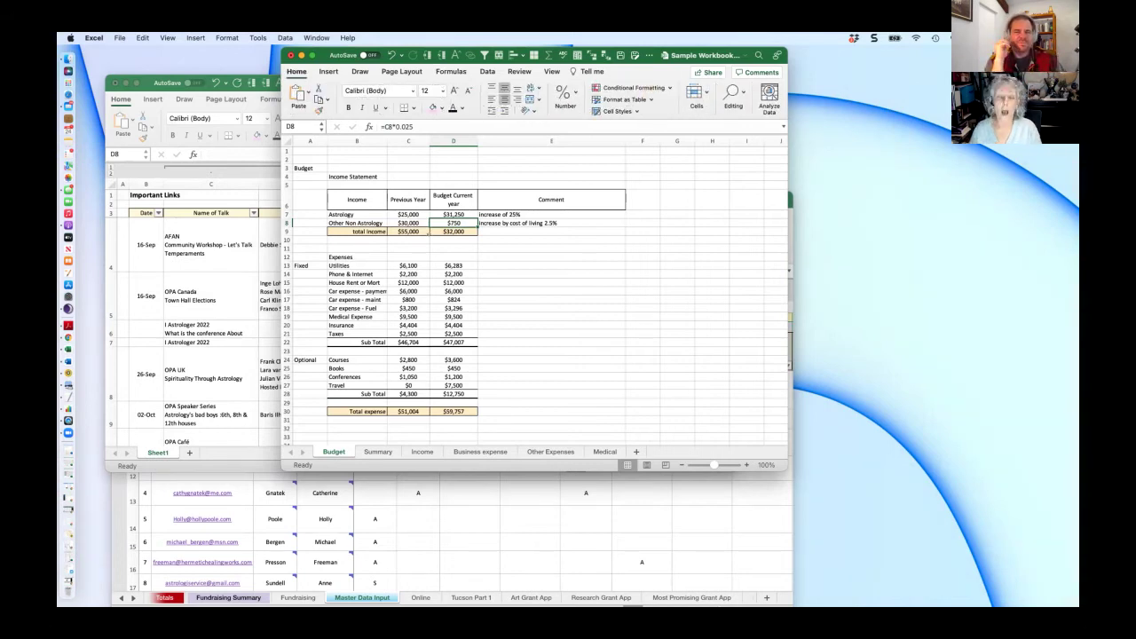
{"action": "left_click", "coordinate": [453, 214]}
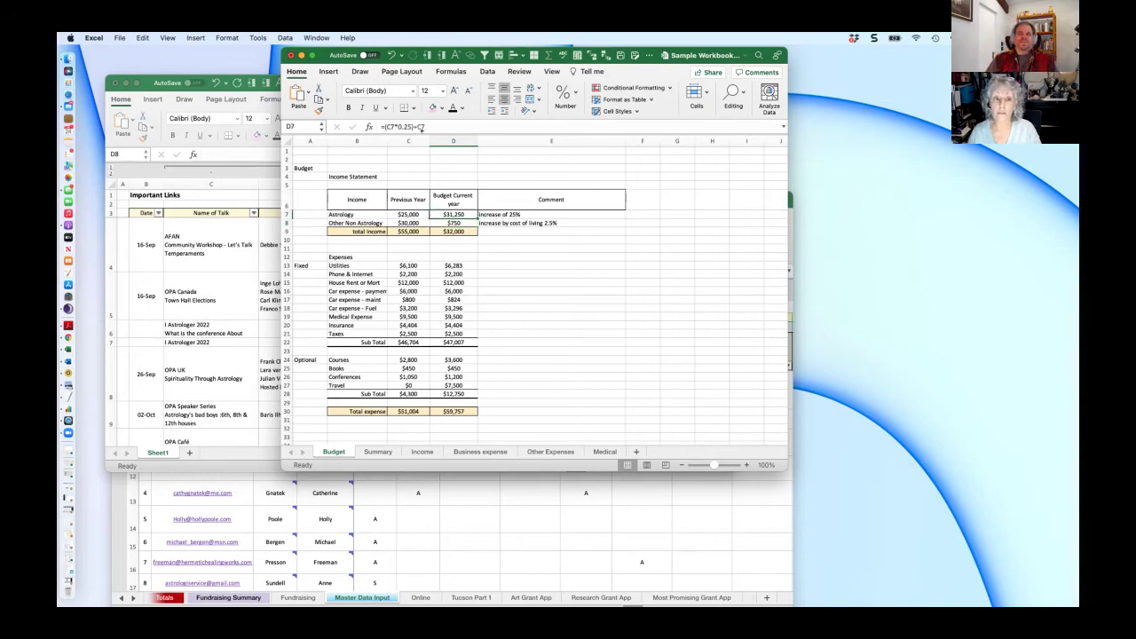
{"action": "left_click", "coordinate": [433, 126]}
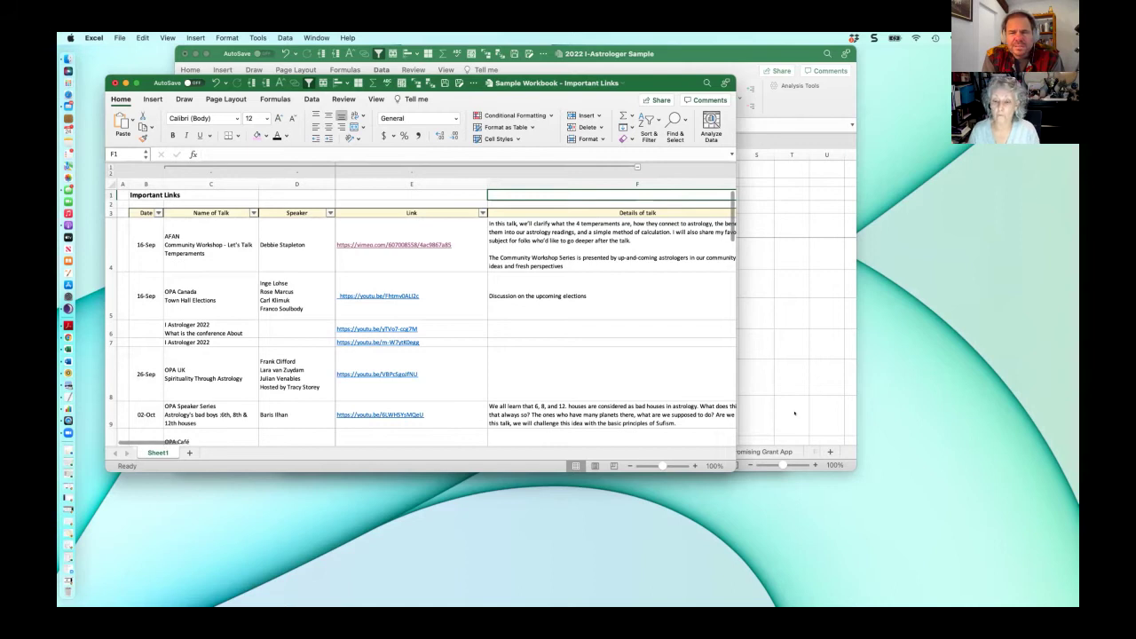
Switch to the 2022 I-Astrologer Sample workbook and examine Sheet1's VLOOKUP formula alongside its source data on Master Data Input
{"action": "left_click", "coordinate": [742, 397]}
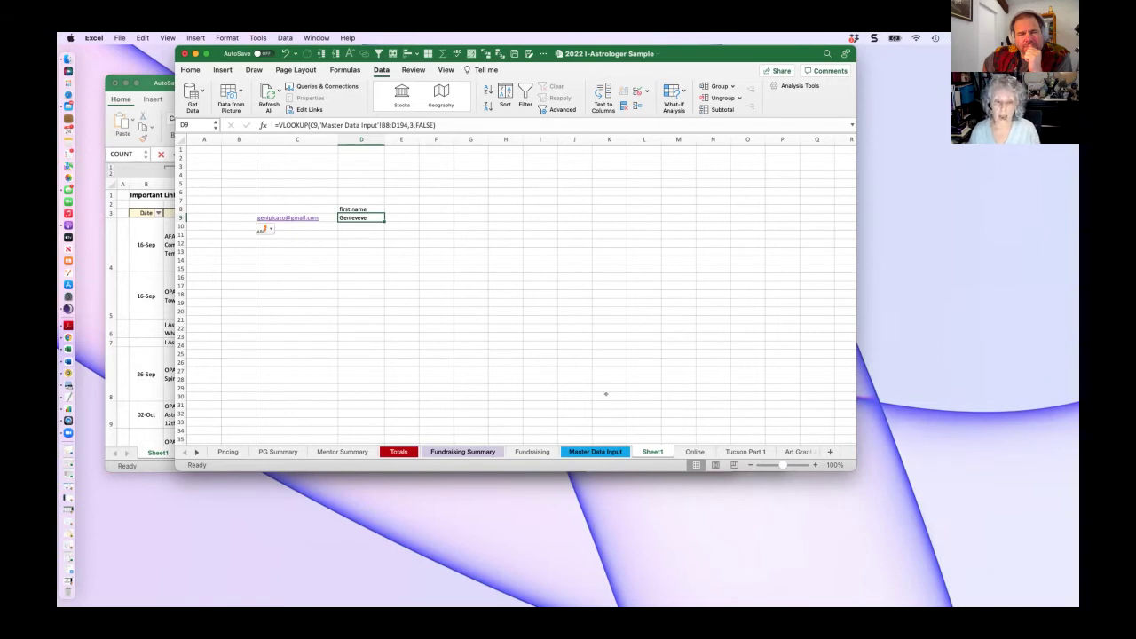
{"action": "left_click", "coordinate": [595, 452]}
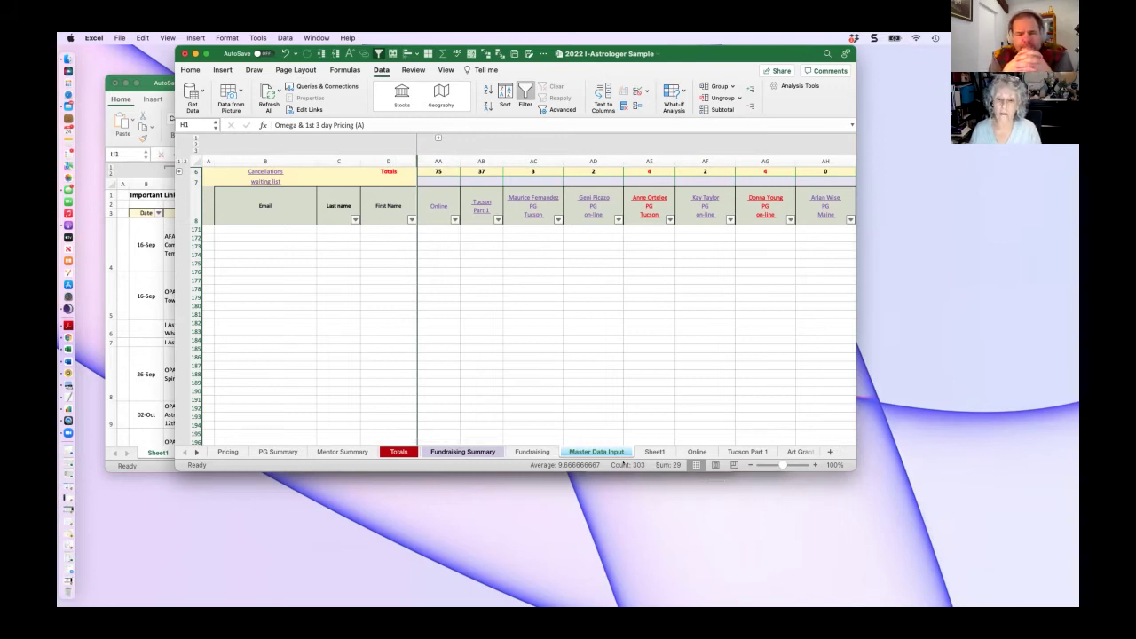
{"action": "key", "text": "ctrl+Page_Down"}
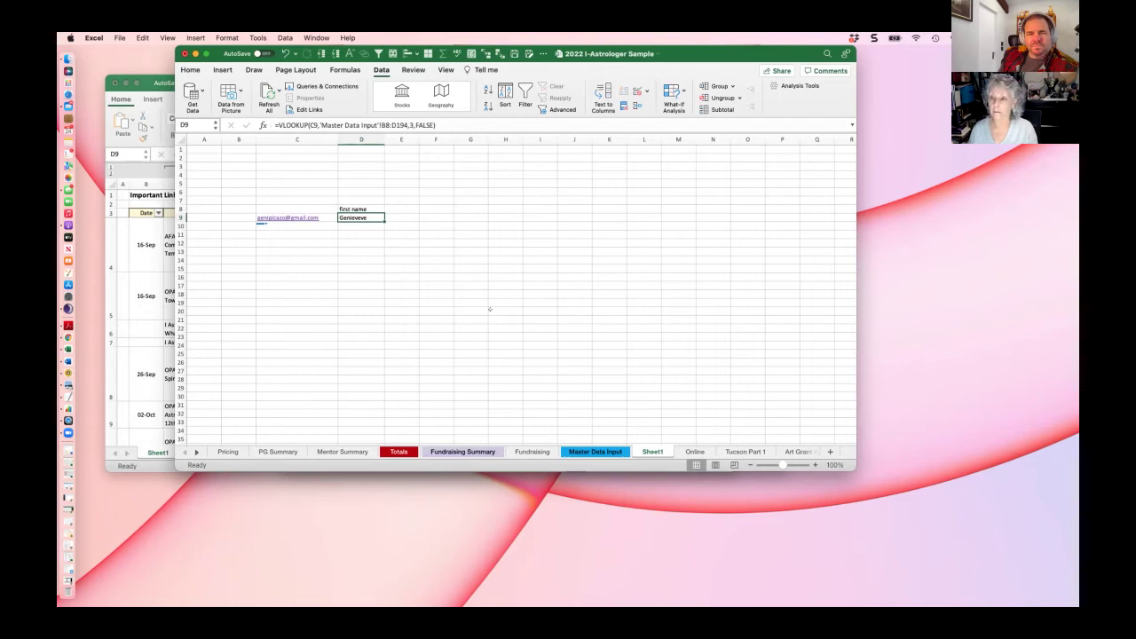
{"action": "scroll", "coordinate": [478, 379], "scroll_direction": "up", "scroll_amount": 1}
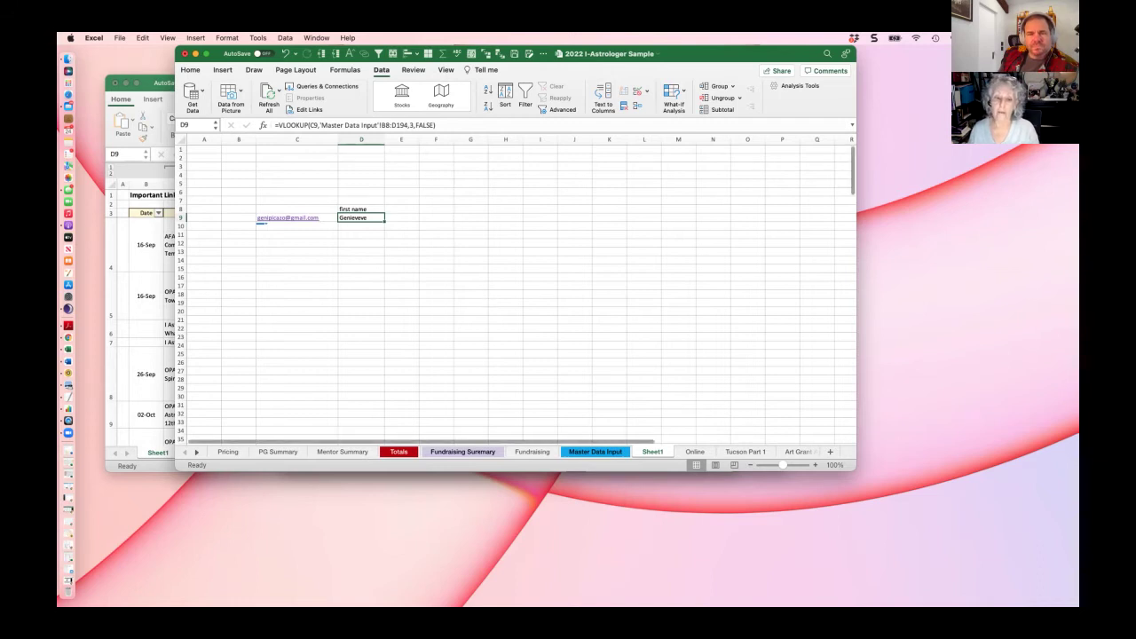
{"action": "left_click", "coordinate": [587, 451]}
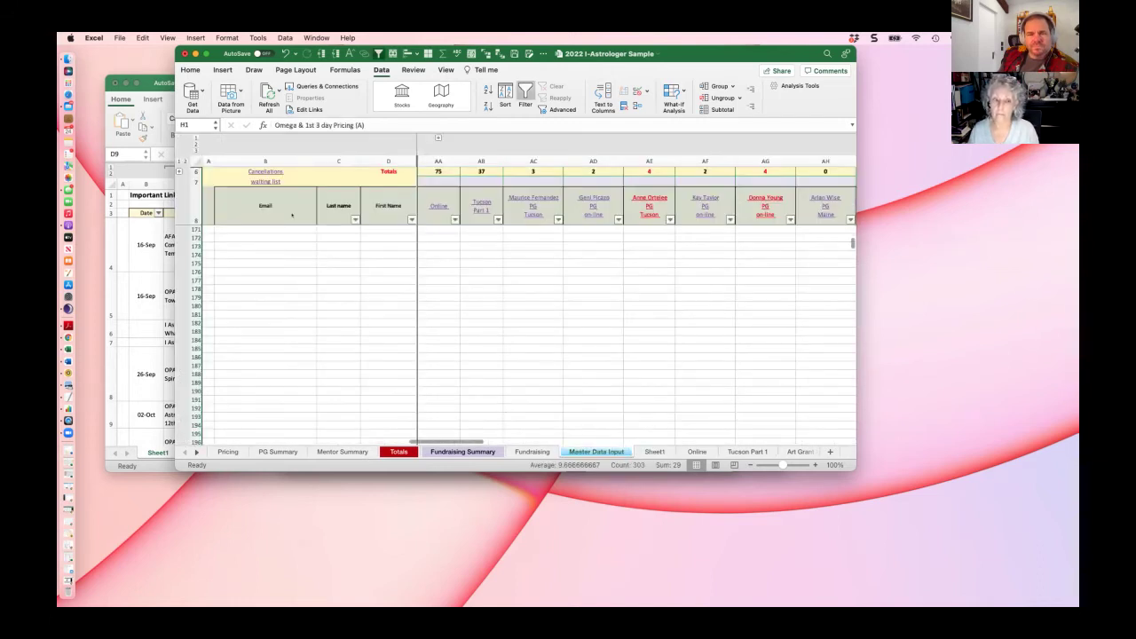
{"action": "left_click", "coordinate": [656, 451]}
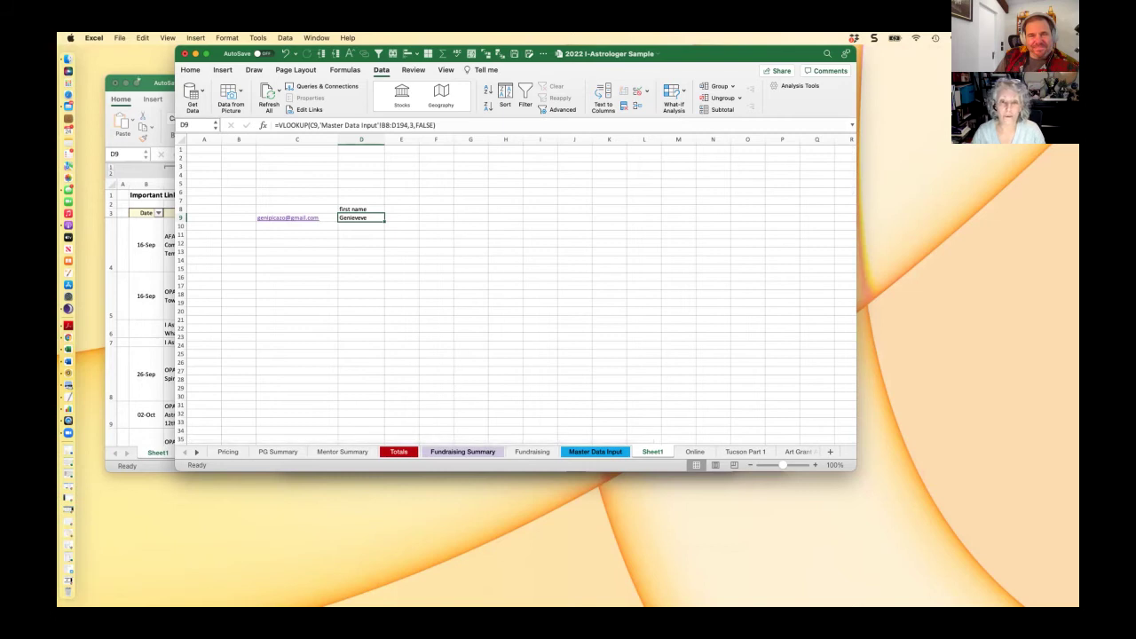
Delete Sheet1 from the 2022 I-Astrologer Sample workbook and minimize that workbook's window
{"action": "left_click", "coordinate": [158, 98]}
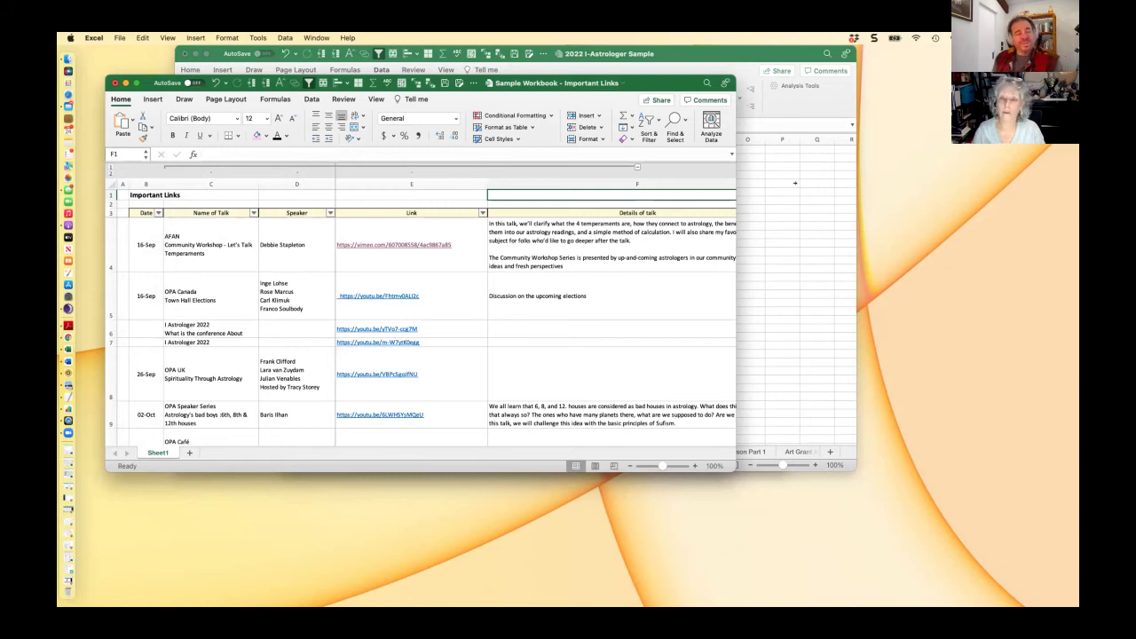
{"action": "left_click", "coordinate": [674, 54]}
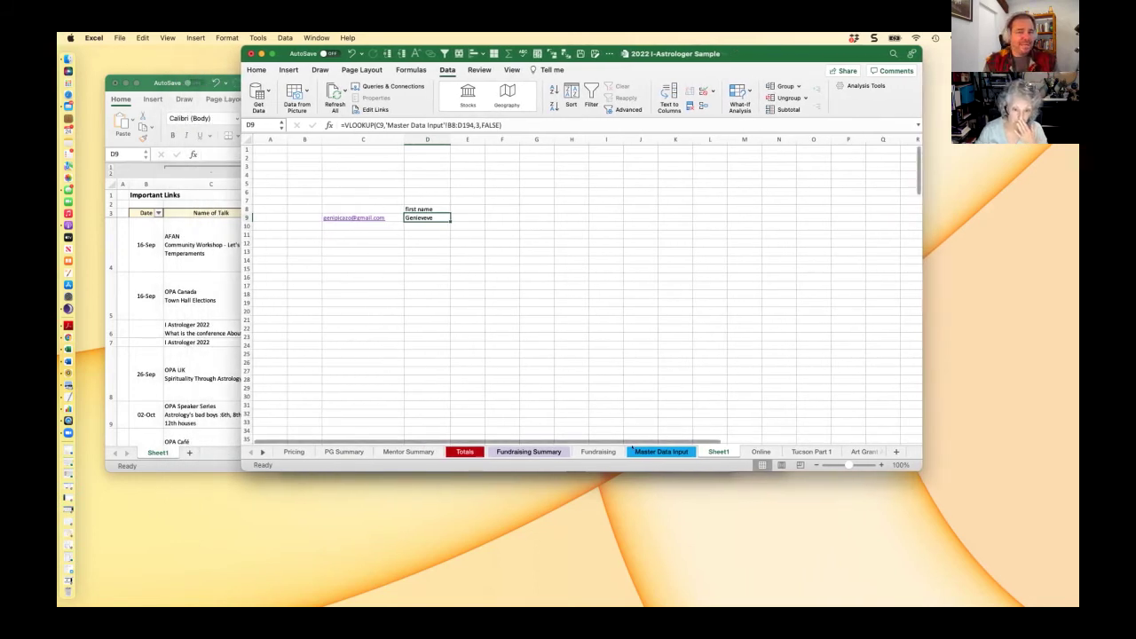
{"action": "right_click", "coordinate": [717, 447]}
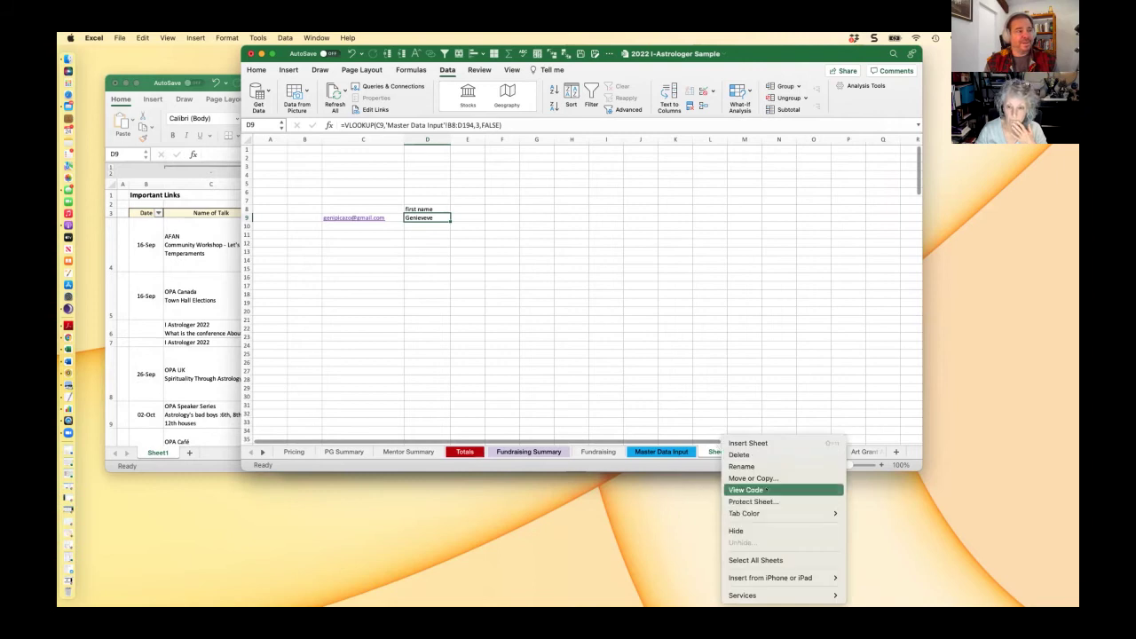
{"action": "left_click", "coordinate": [741, 454]}
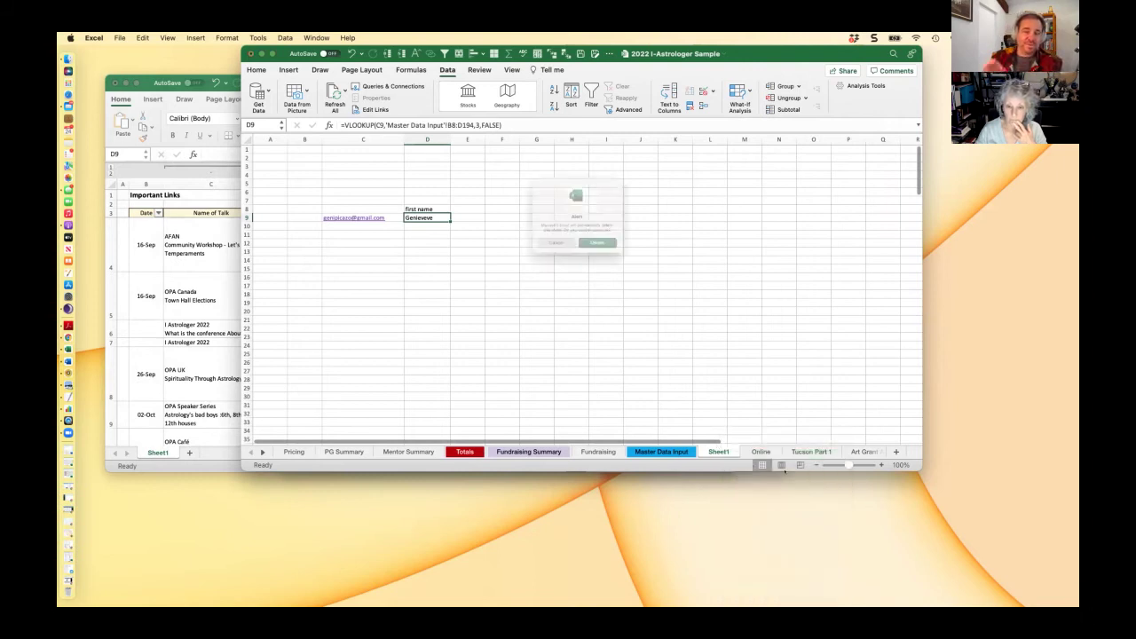
{"action": "key", "text": "Return"}
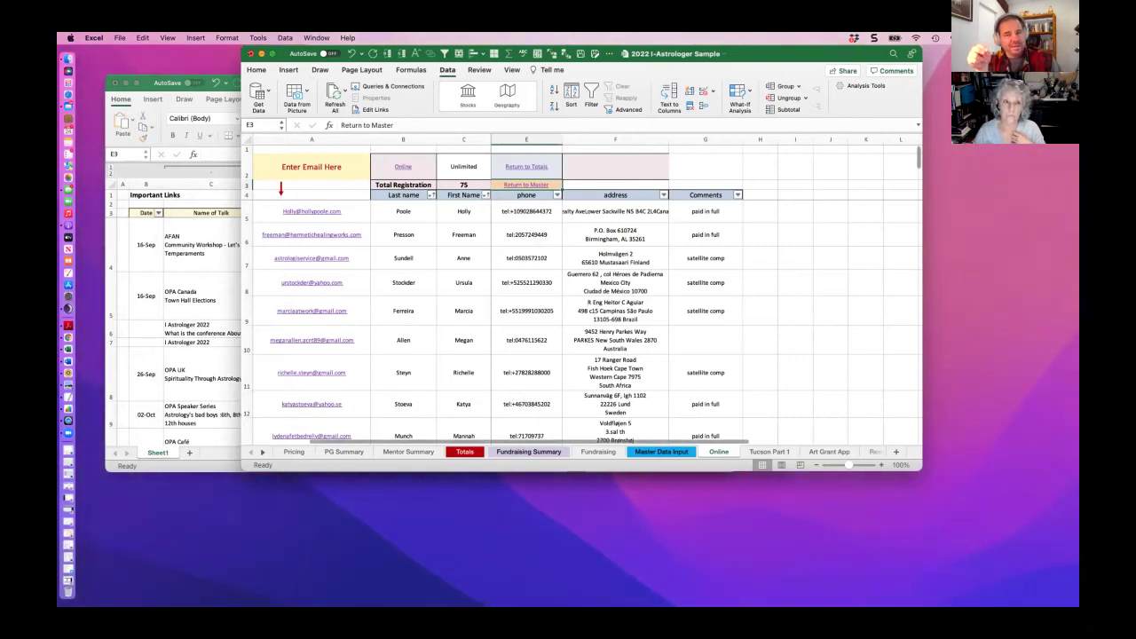
{"action": "key", "text": "super+m"}
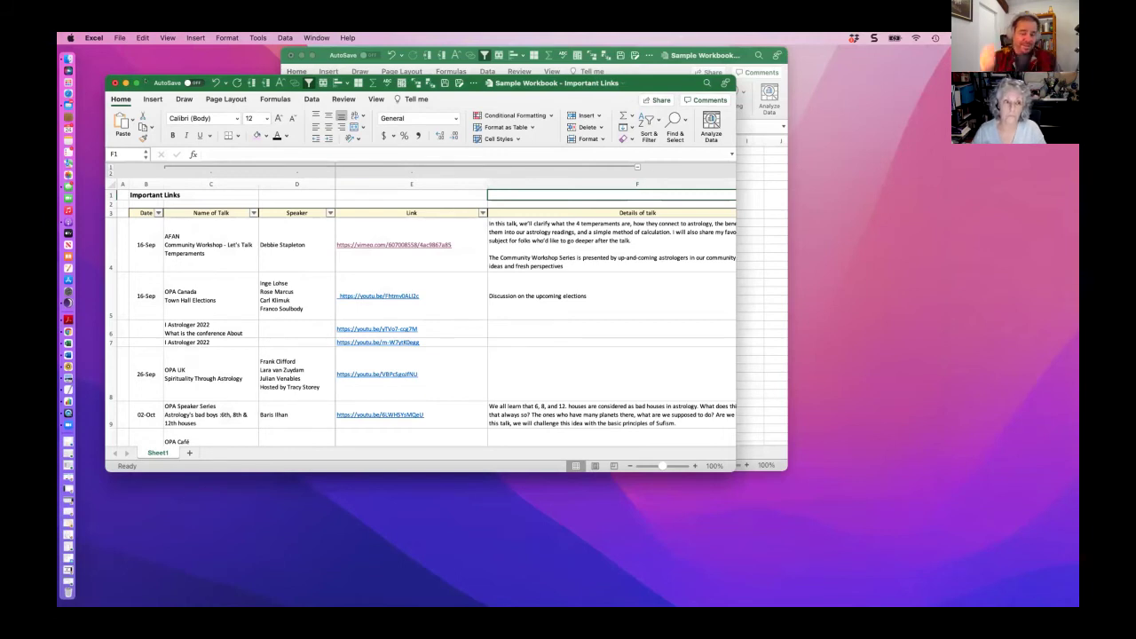
Filter the Important Links table's Speaker column by searching for a speaker's first name, and open the matching talk's link
{"action": "left_click_drag", "start_coordinate": [621, 82], "coordinate": [714, 109]}
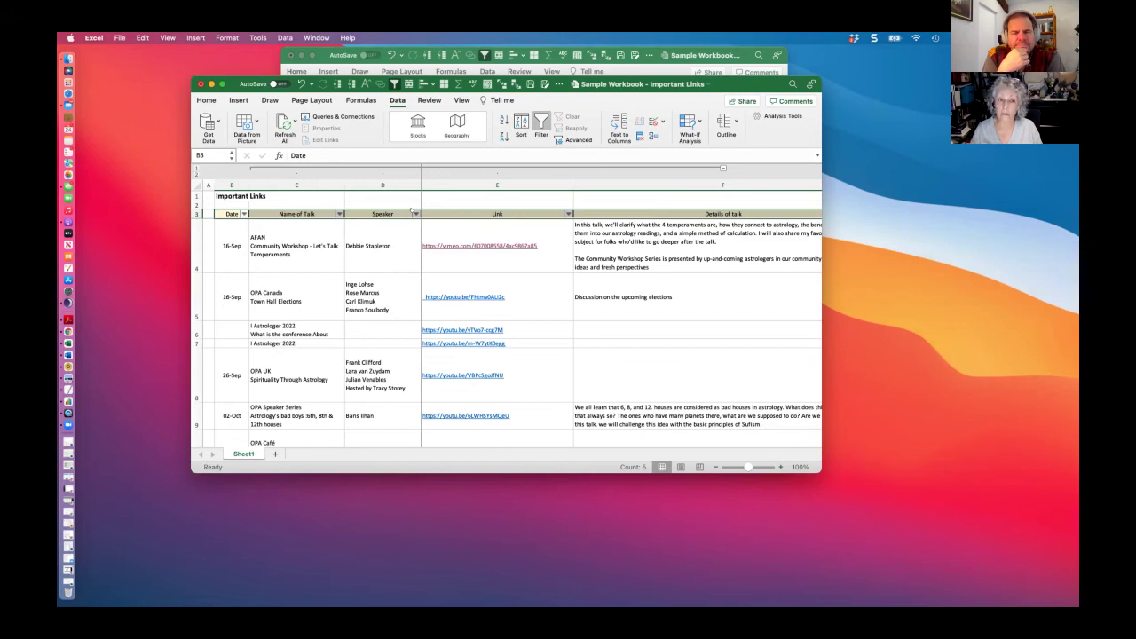
{"action": "left_click", "coordinate": [416, 214]}
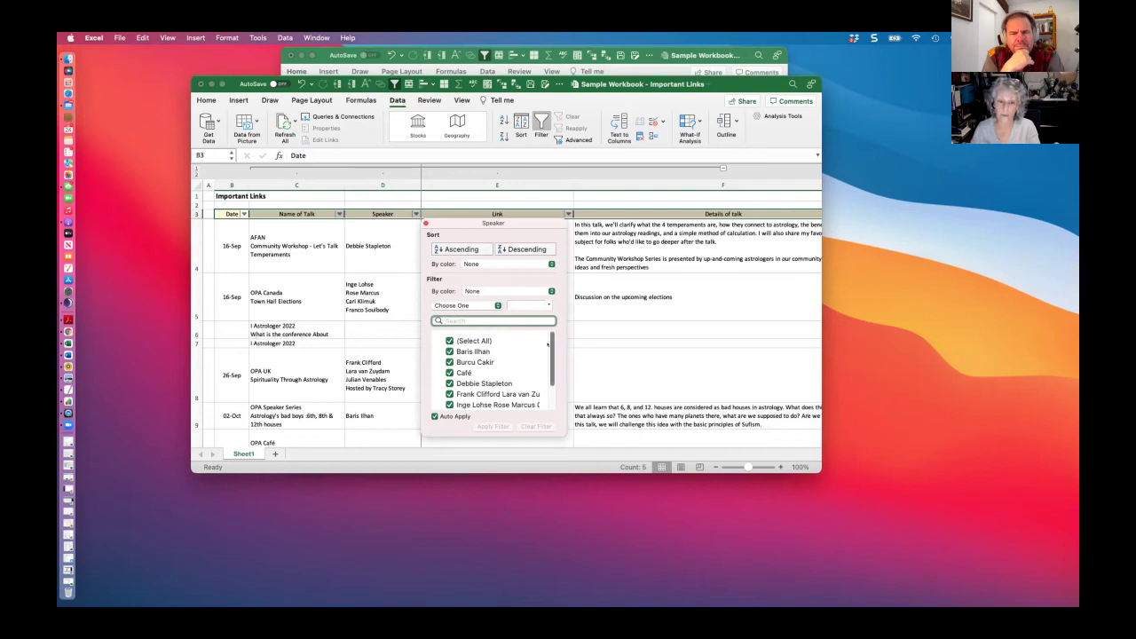
{"action": "left_click_drag", "start_coordinate": [547, 343], "coordinate": [552, 386]}
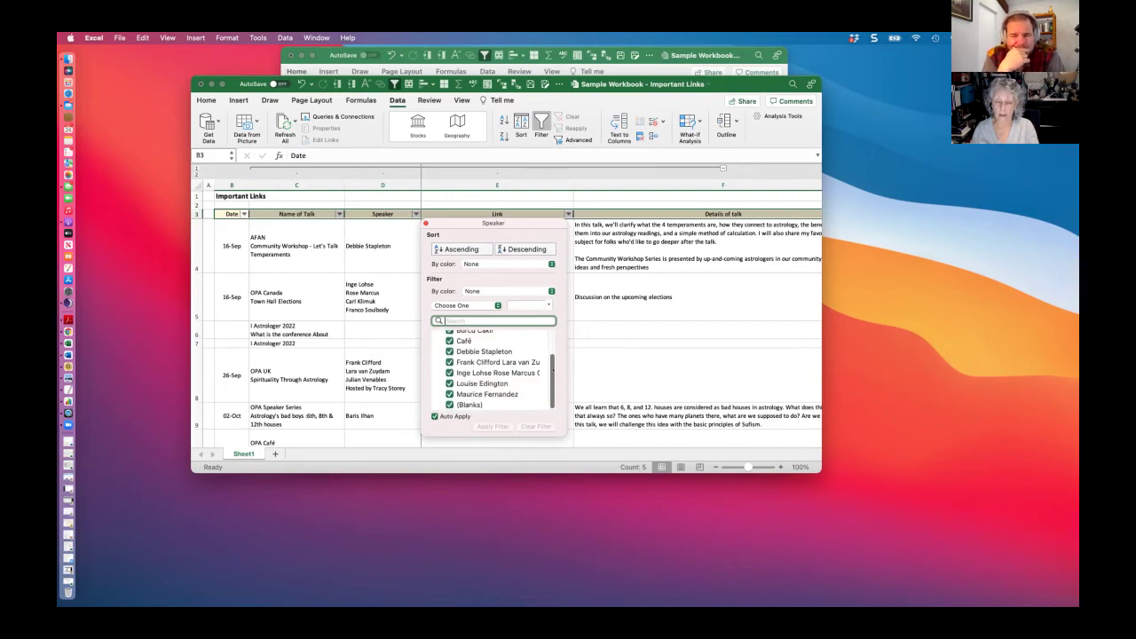
{"action": "type", "text": "m"}
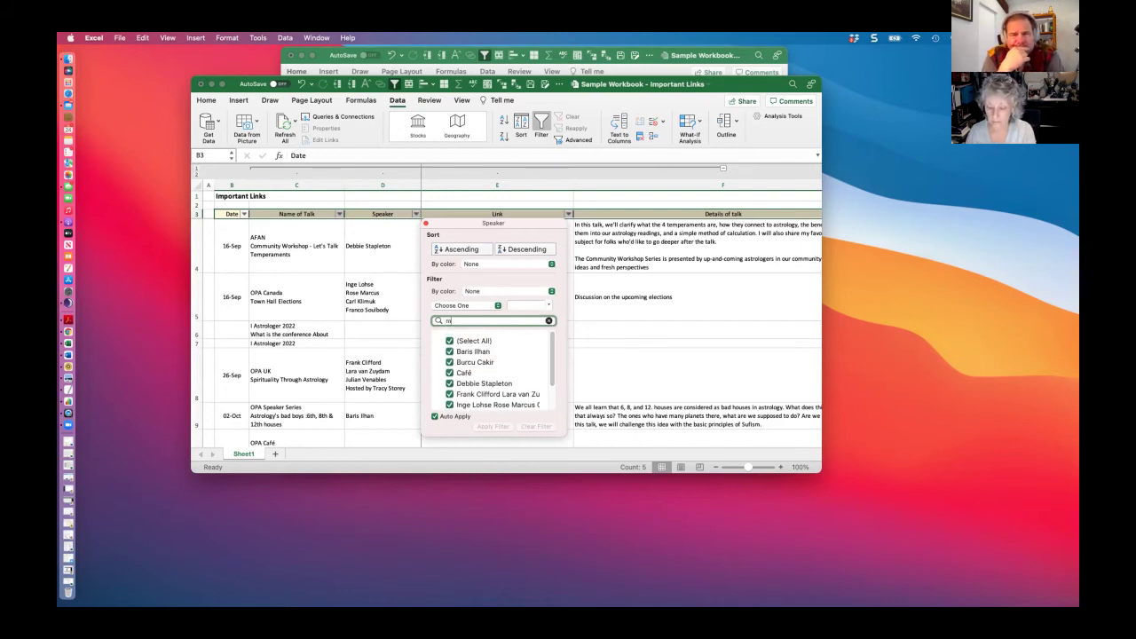
{"action": "type", "text": "aurice"}
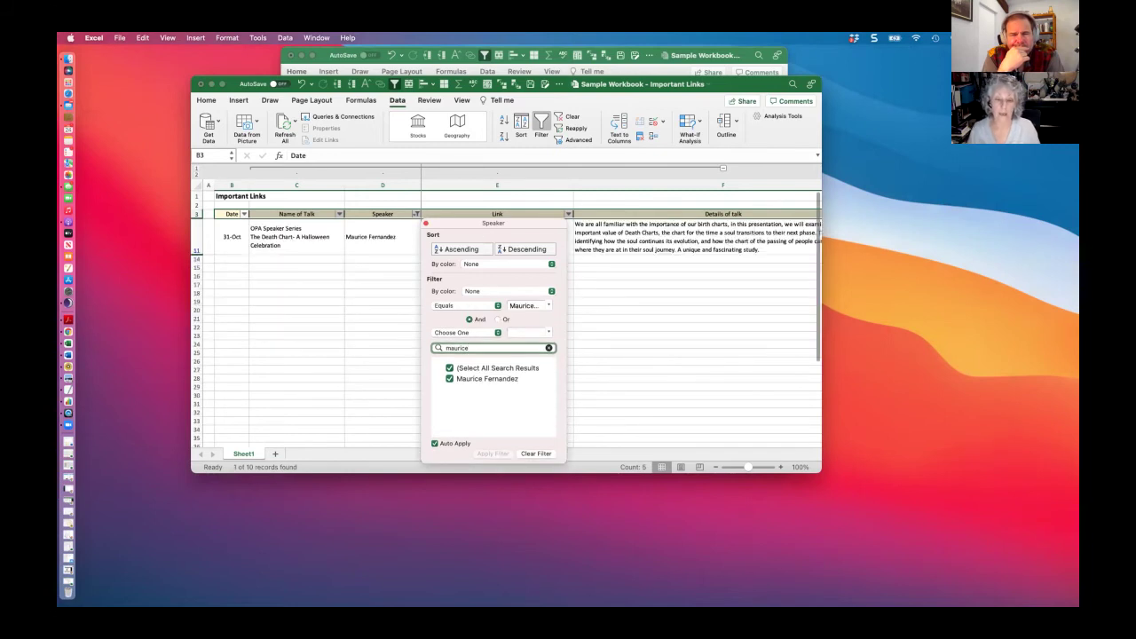
{"action": "left_click", "coordinate": [685, 361]}
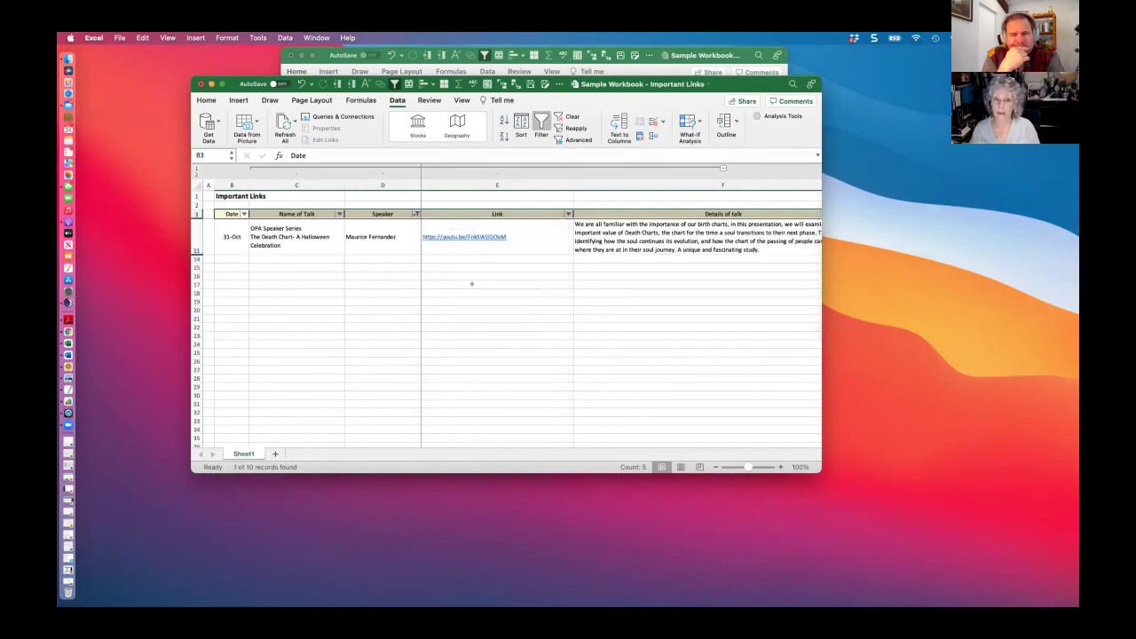
{"action": "left_click", "coordinate": [470, 237]}
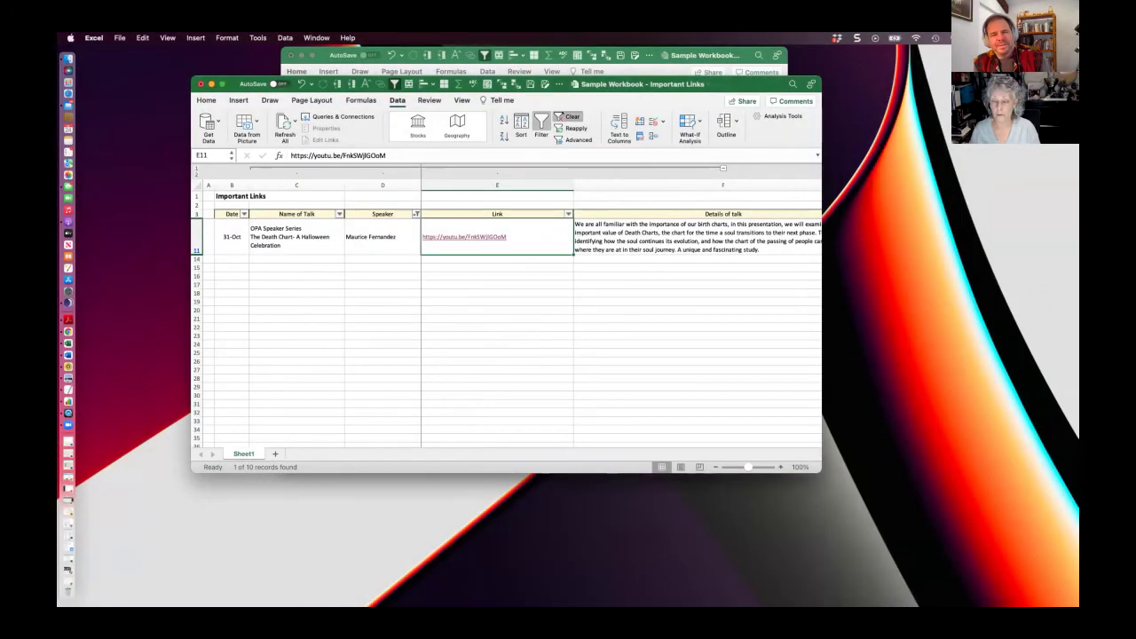
Clear the Speaker filter, then remove and reapply the filter on the Important Links header row
{"action": "left_click", "coordinate": [568, 117]}
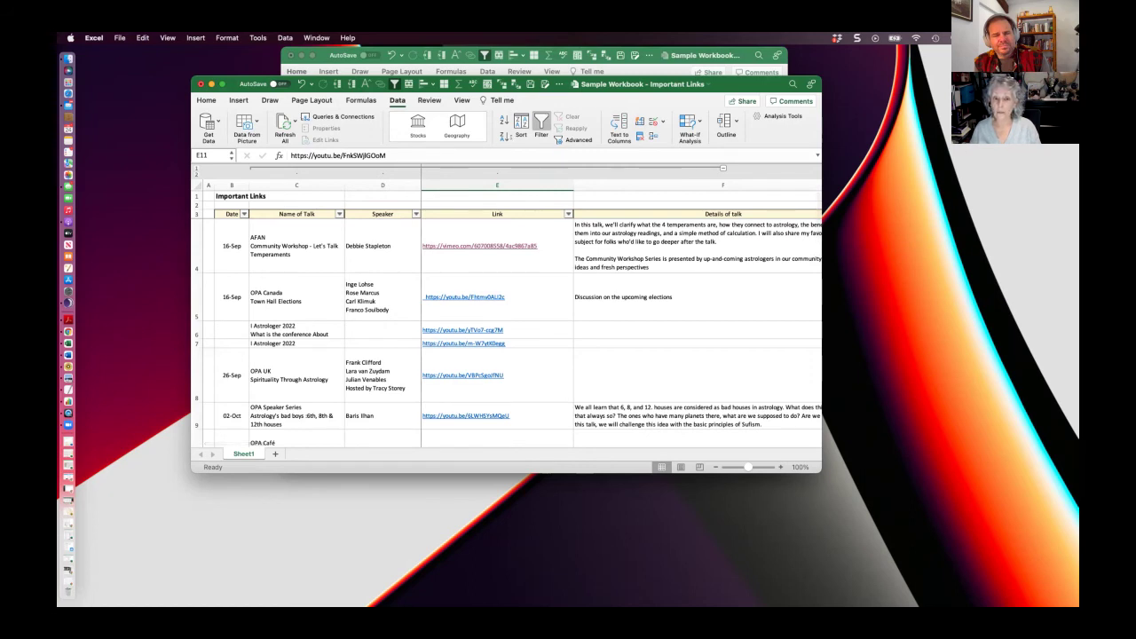
{"action": "left_click_drag", "start_coordinate": [222, 214], "coordinate": [666, 211]}
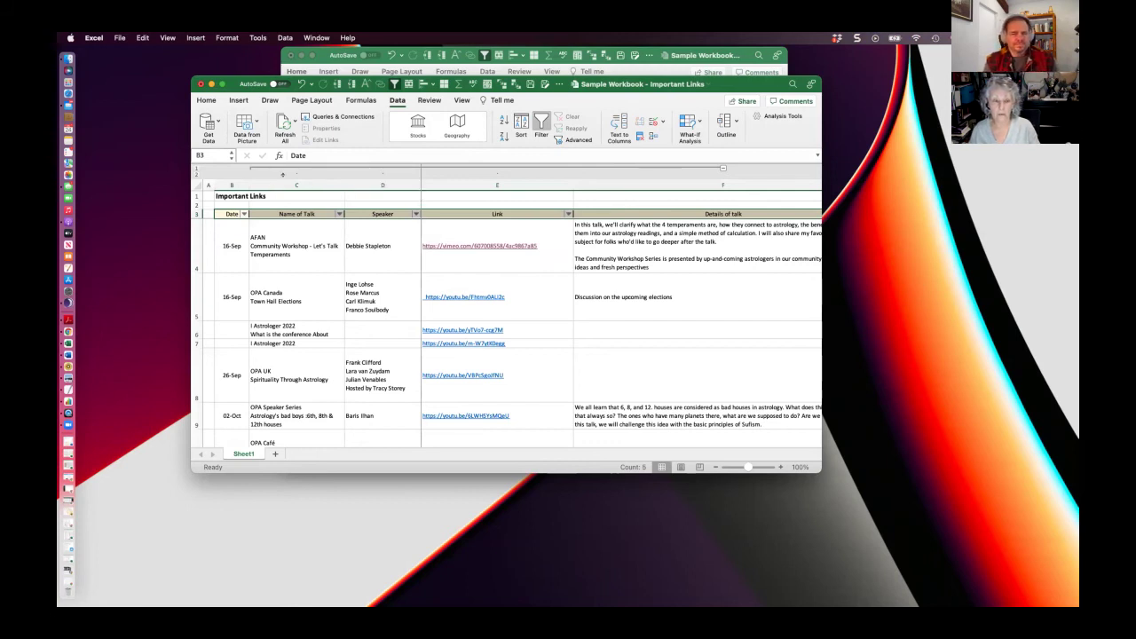
{"action": "left_click", "coordinate": [541, 124]}
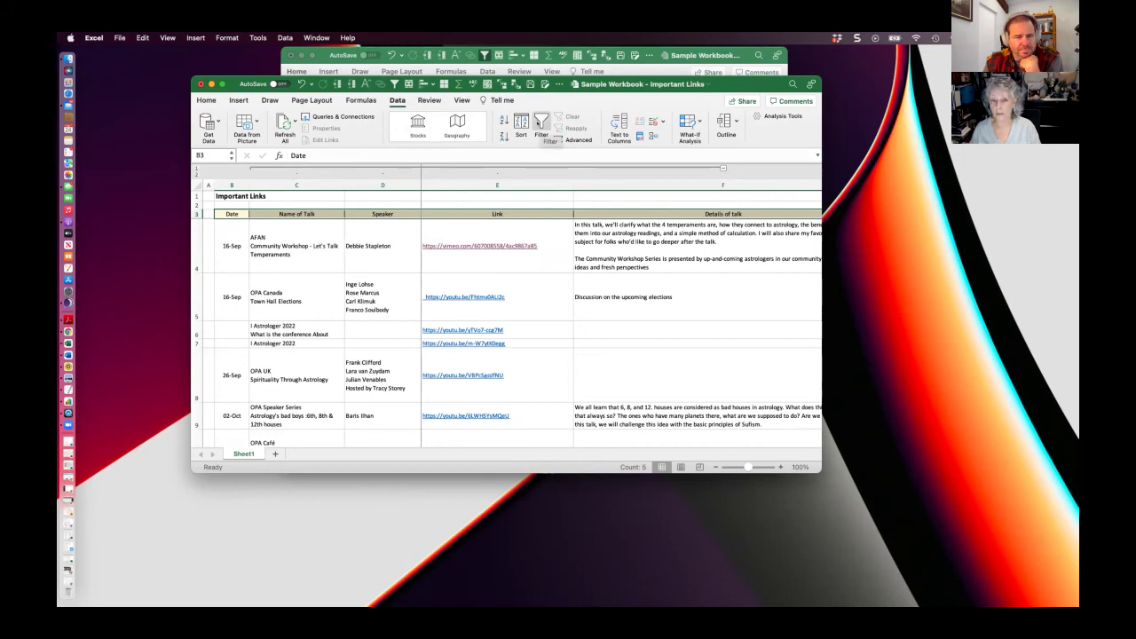
{"action": "left_click", "coordinate": [541, 123]}
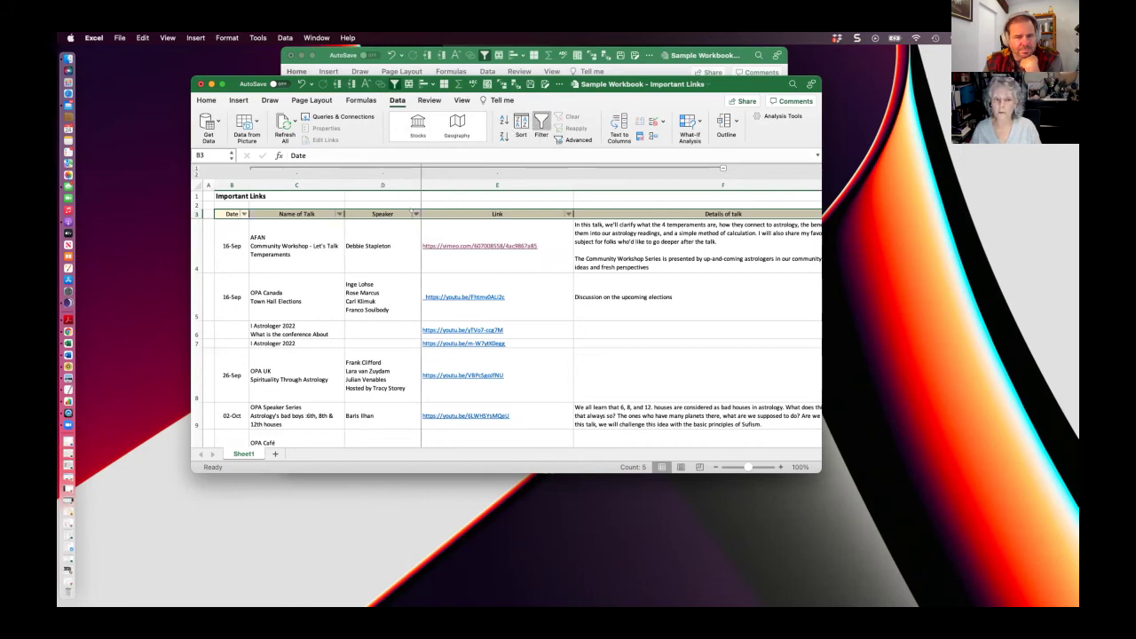
Review the filter choices for the Speaker column and close them without filtering
{"action": "left_click", "coordinate": [414, 214]}
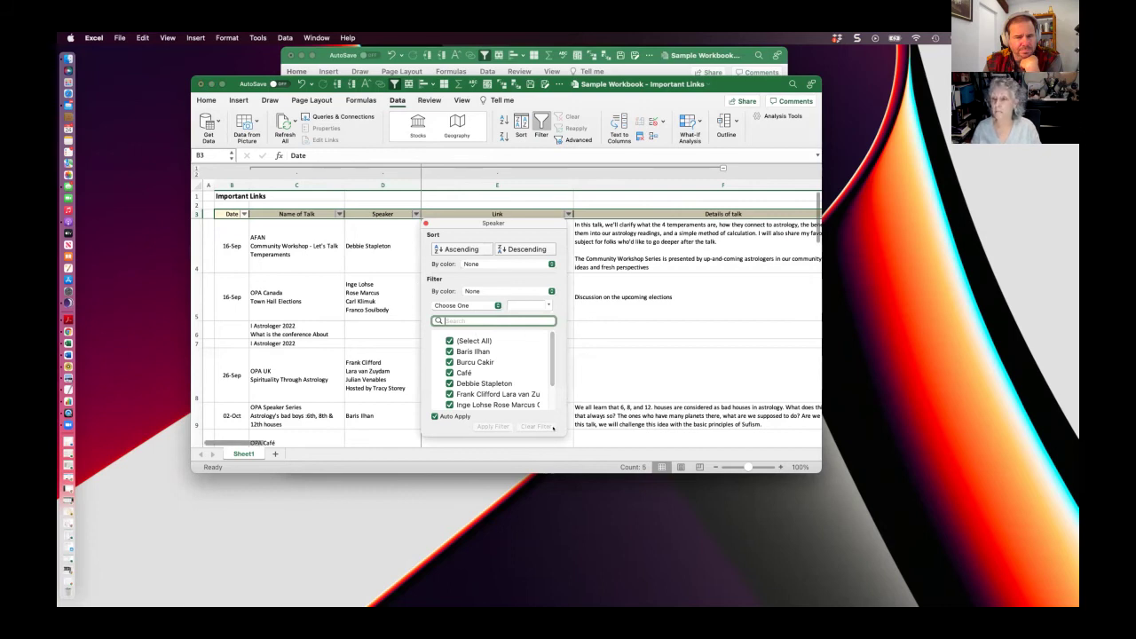
{"action": "scroll", "coordinate": [461, 376], "scroll_direction": "down", "scroll_amount": 3}
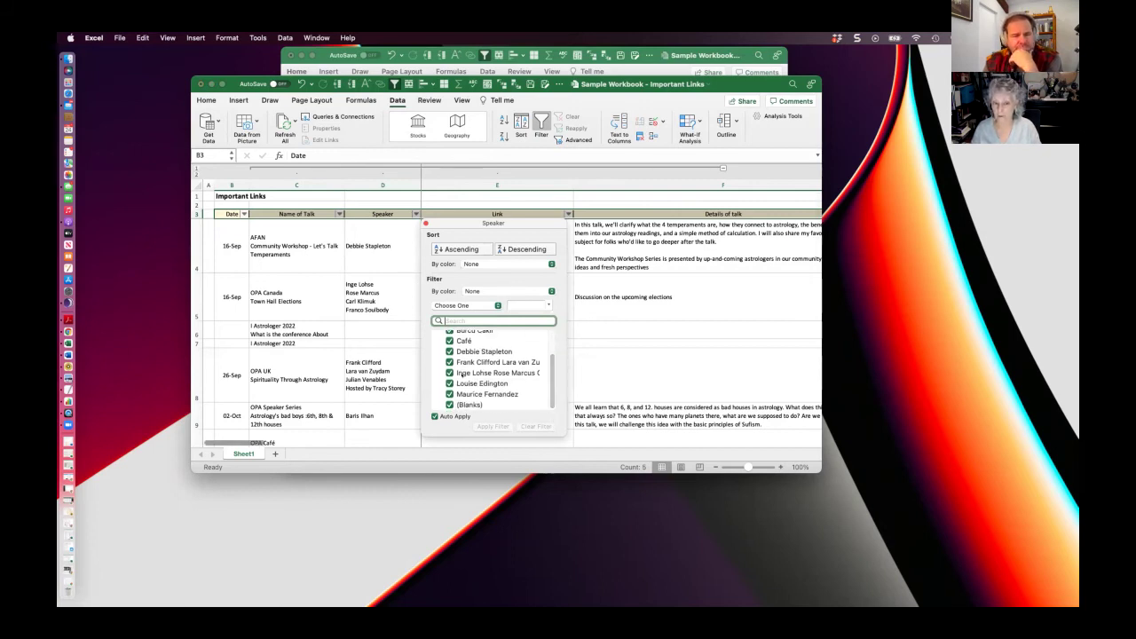
{"action": "left_click", "coordinate": [425, 223]}
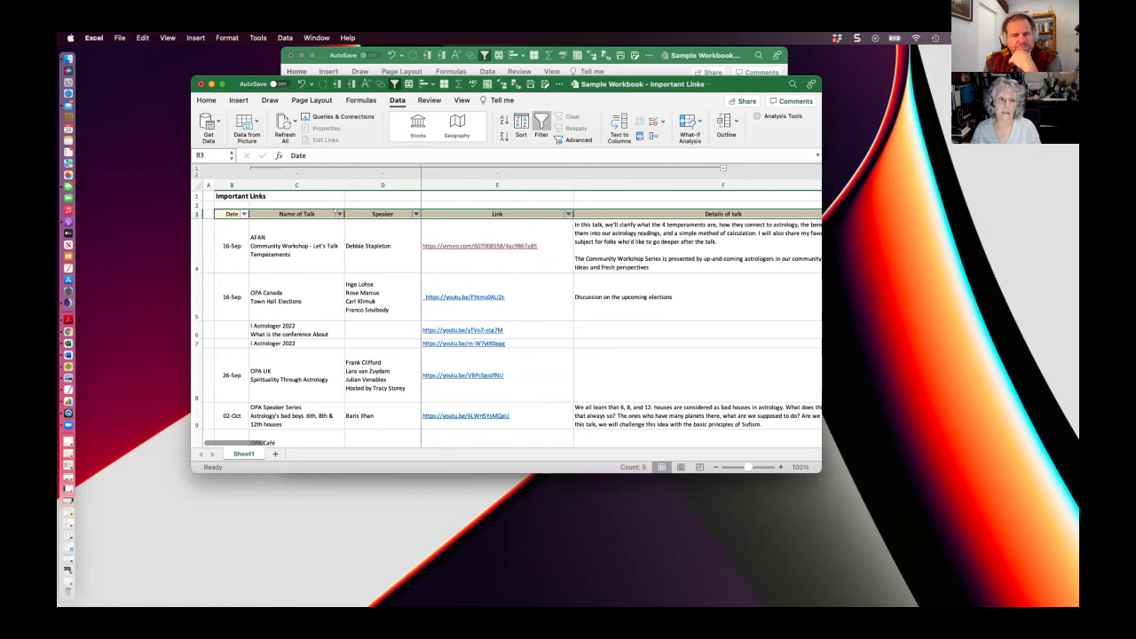
Filter the Name of Talk column by searching for "afan", and clear that filter again
{"action": "left_click", "coordinate": [338, 214]}
{"action": "type", "text": "afan"}
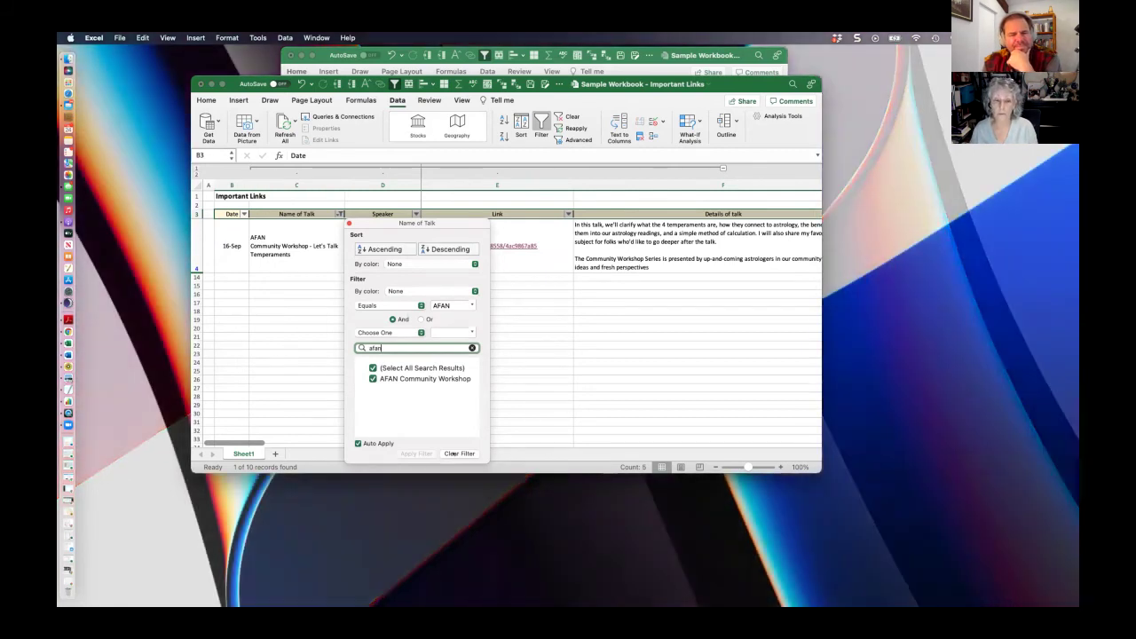
{"action": "left_click", "coordinate": [453, 454]}
{"action": "left_click", "coordinate": [572, 171]}
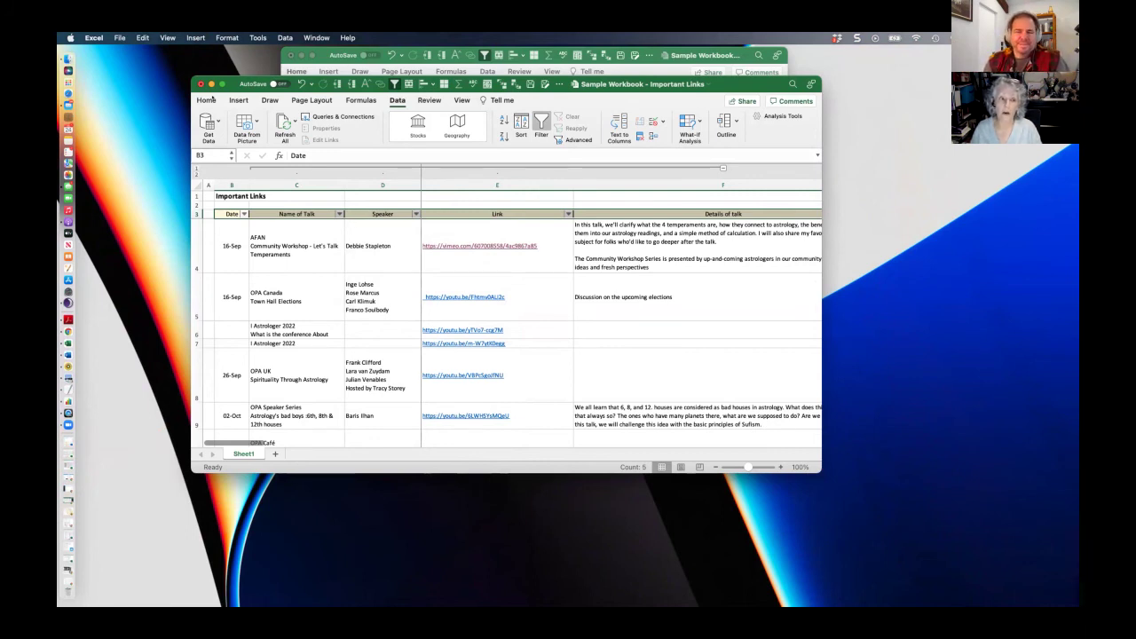
{"action": "left_click", "coordinate": [207, 100]}
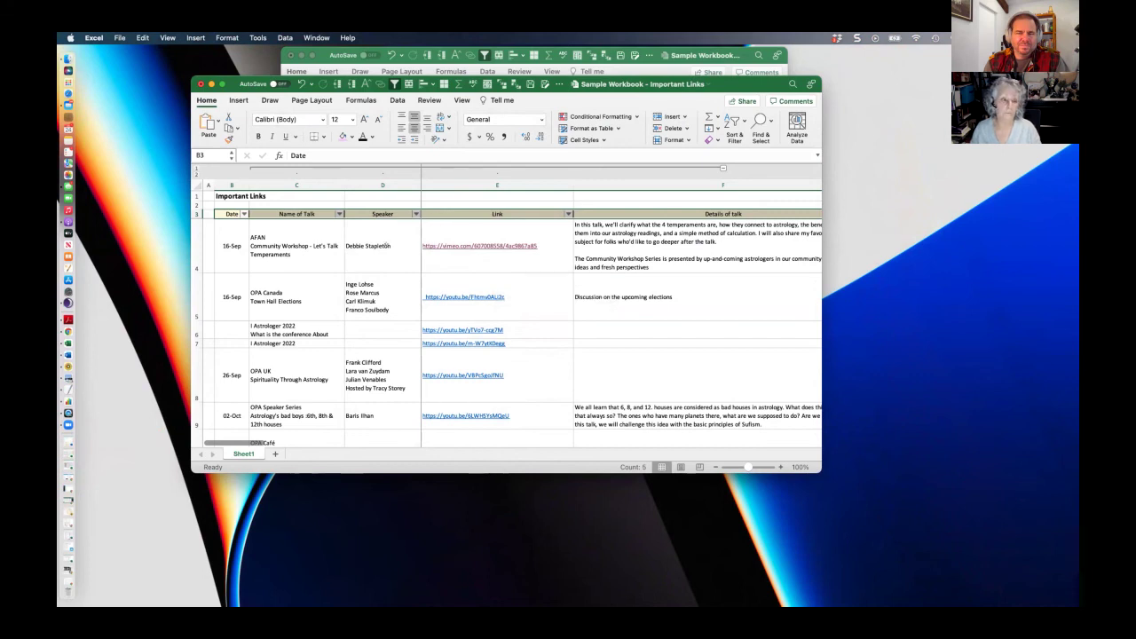
Switch to the expenses workbook's Summary sheet, follow a house expense link to Other Expenses, and return through the Summary link
{"action": "key", "text": "super+grave"}
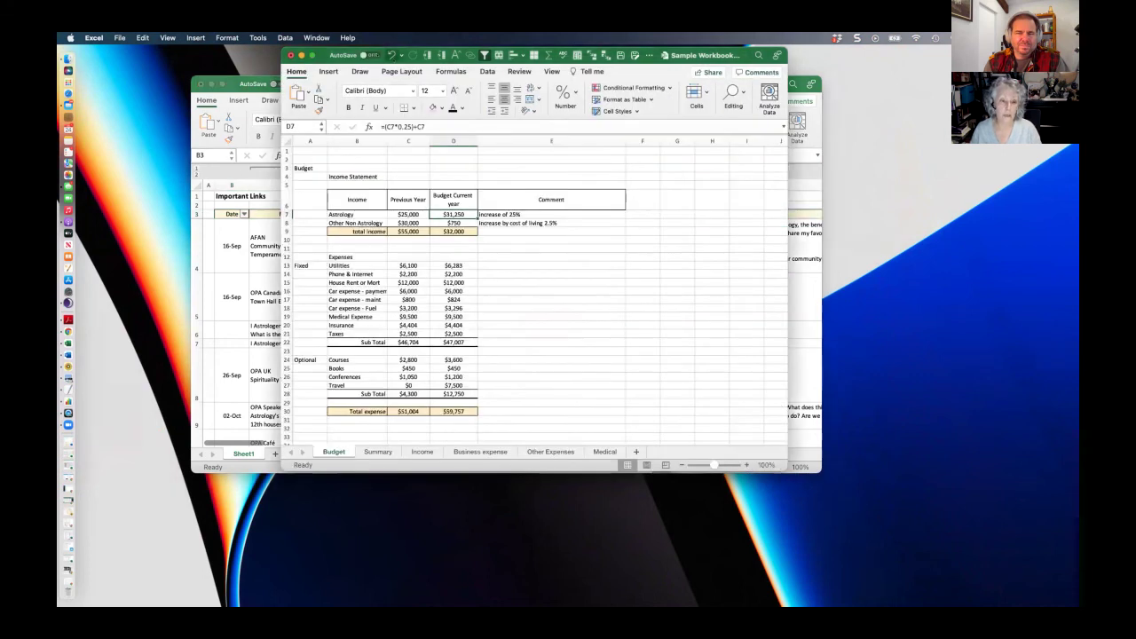
{"action": "left_click", "coordinate": [376, 451]}
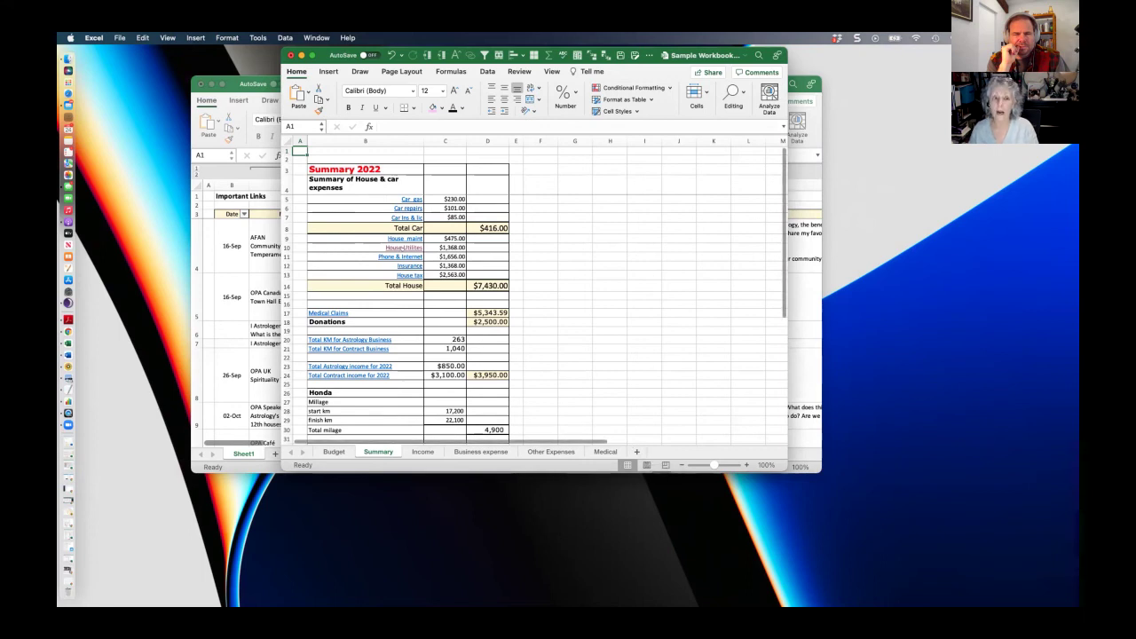
{"action": "left_click", "coordinate": [399, 239]}
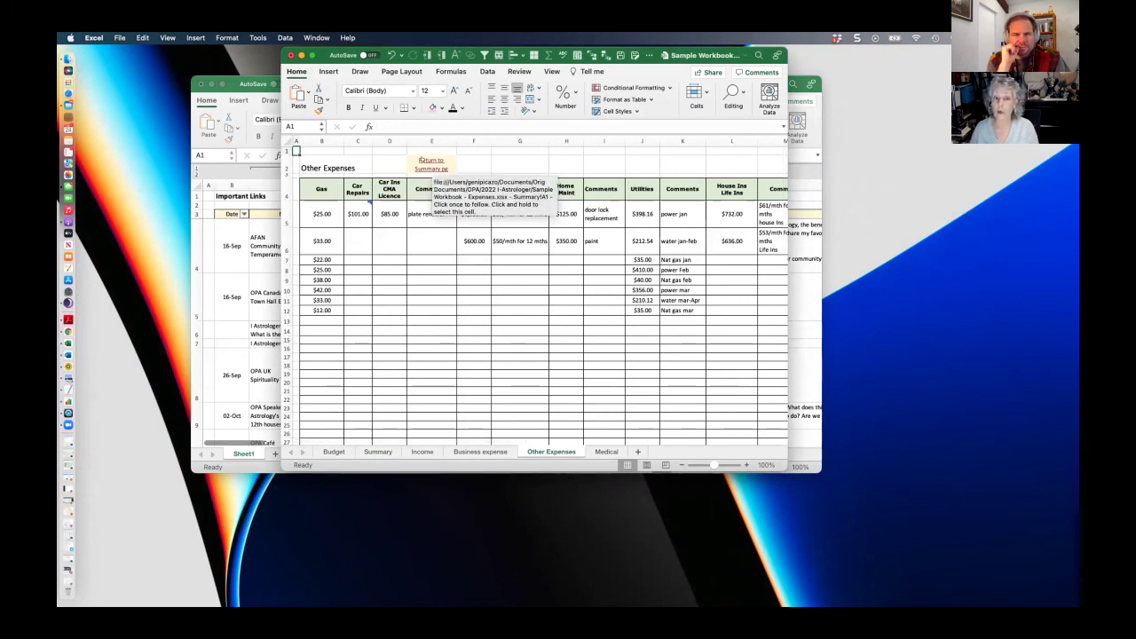
{"action": "left_click", "coordinate": [421, 160]}
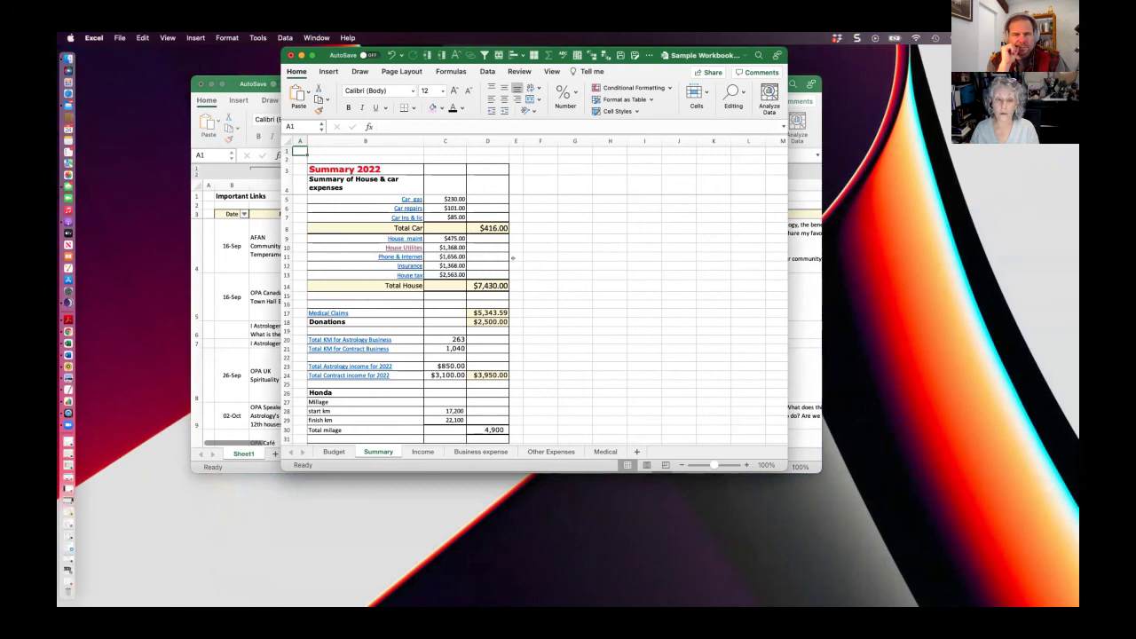
Edit the hyperlink in Summary cell B10, House Utilites, to point to cell A1 of the 'Other Expenses' sheet in this document
{"action": "left_click", "coordinate": [489, 247]}
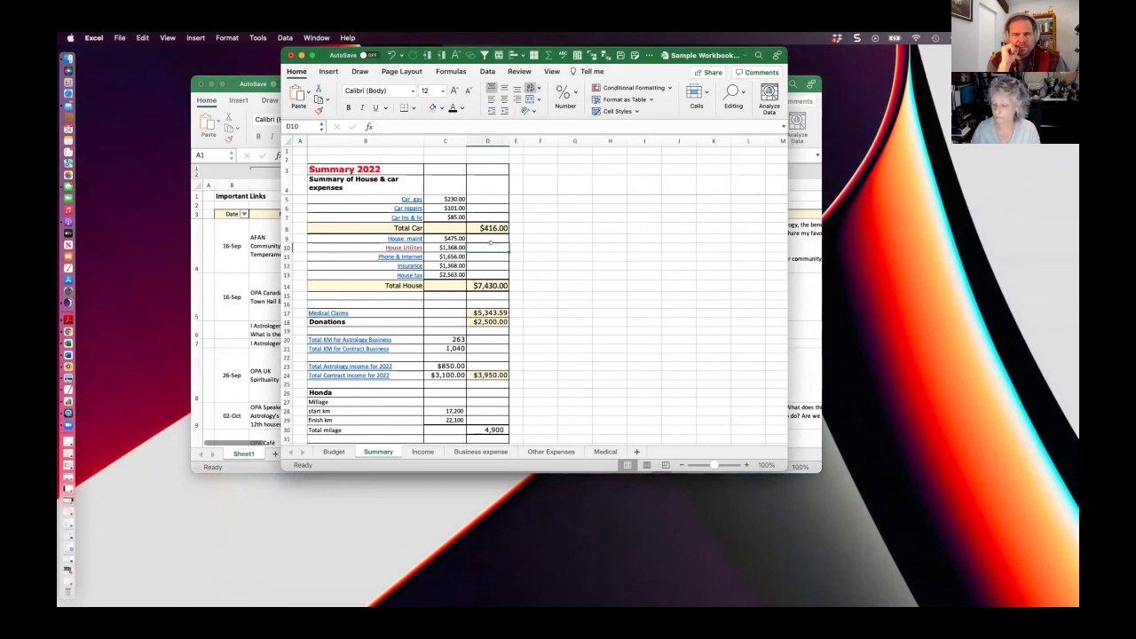
{"action": "key", "text": "Left"}
{"action": "key", "text": "Left"}
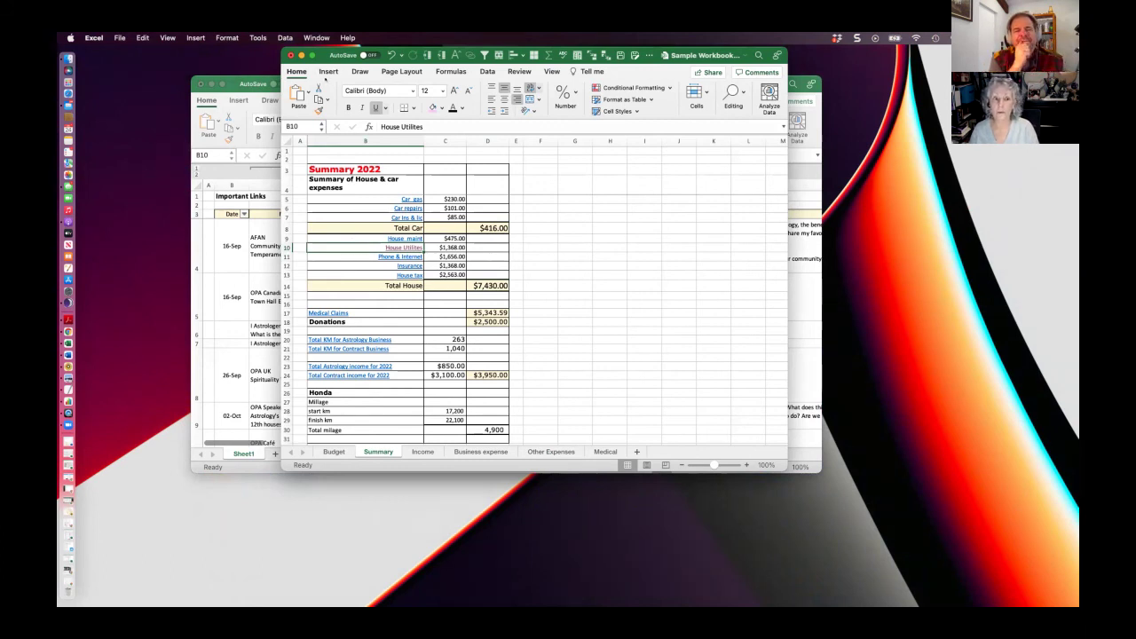
{"action": "left_click", "coordinate": [326, 71]}
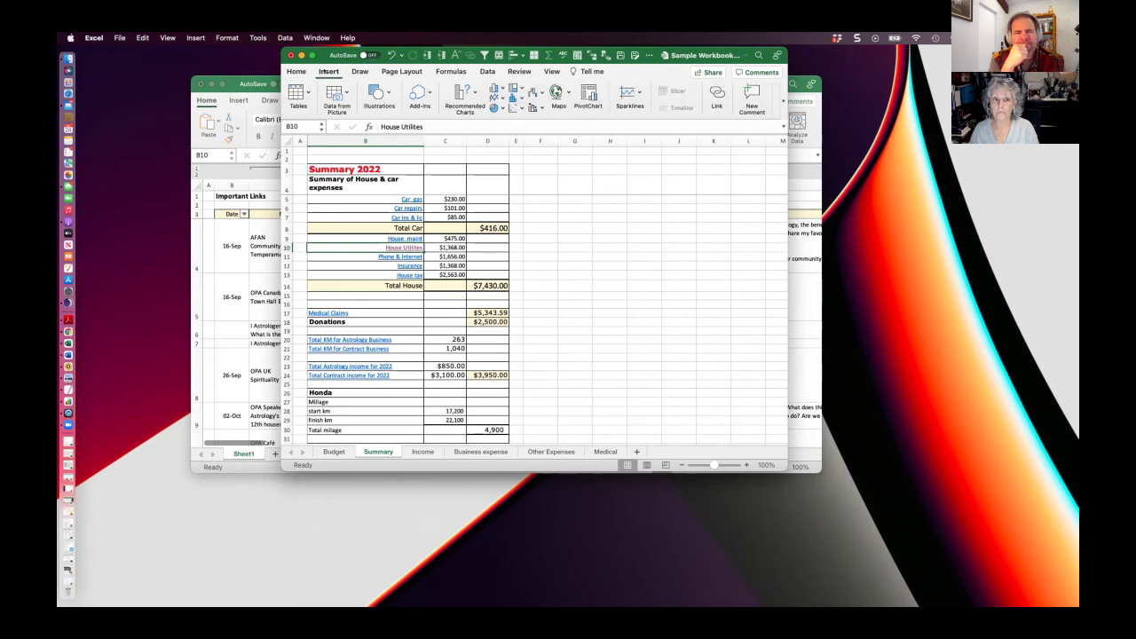
{"action": "left_click", "coordinate": [717, 93]}
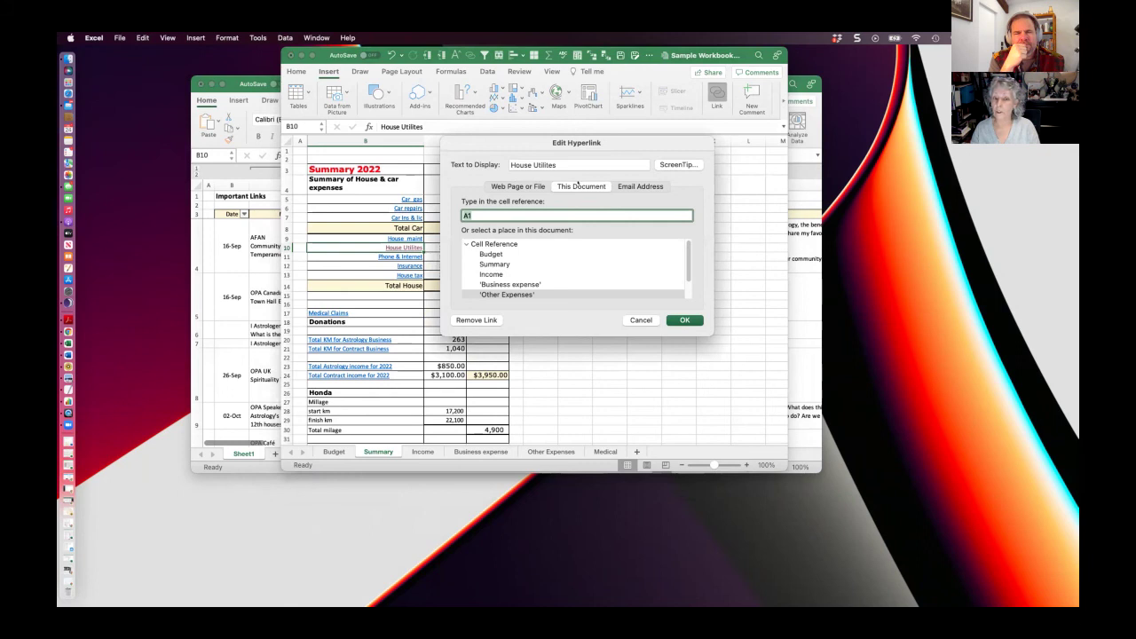
{"action": "scroll", "coordinate": [556, 284], "scroll_direction": "down", "scroll_amount": 2}
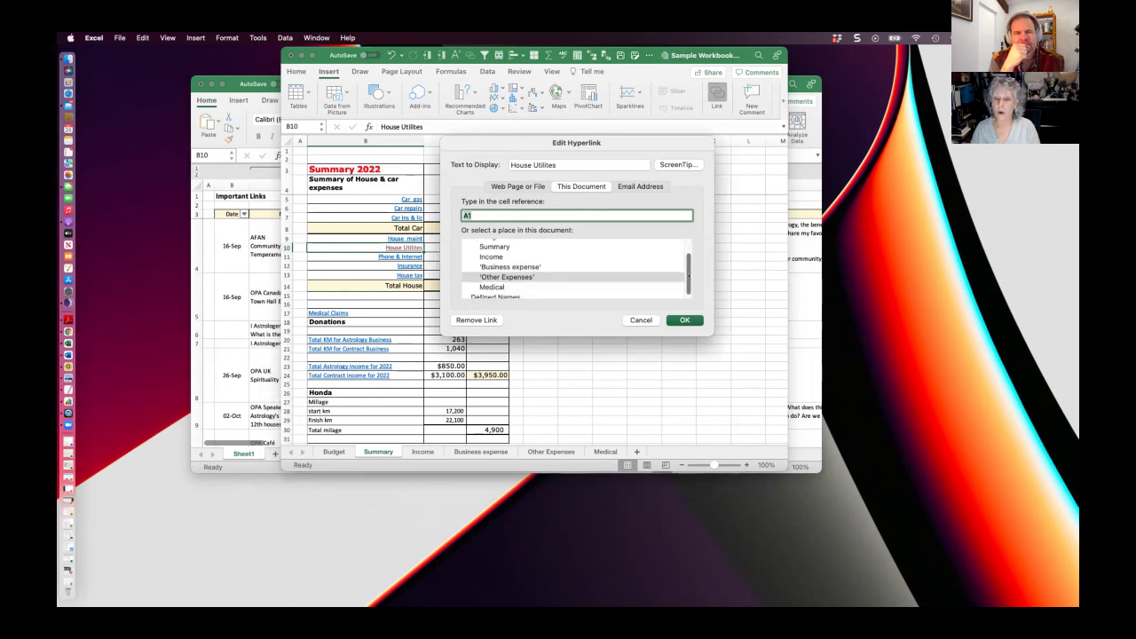
{"action": "left_click", "coordinate": [496, 275]}
{"action": "key", "text": "Return"}
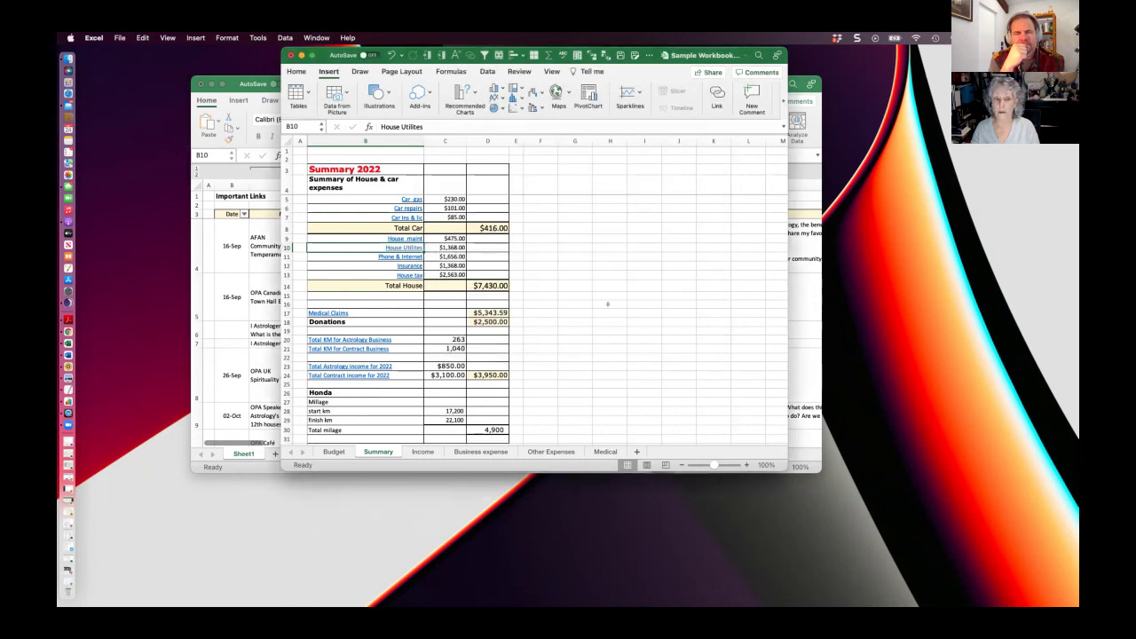
Test the House Utilites and Insurance links, returning to the Summary sheet after each, and switch back to the Important Links workbook
{"action": "left_click", "coordinate": [393, 248]}
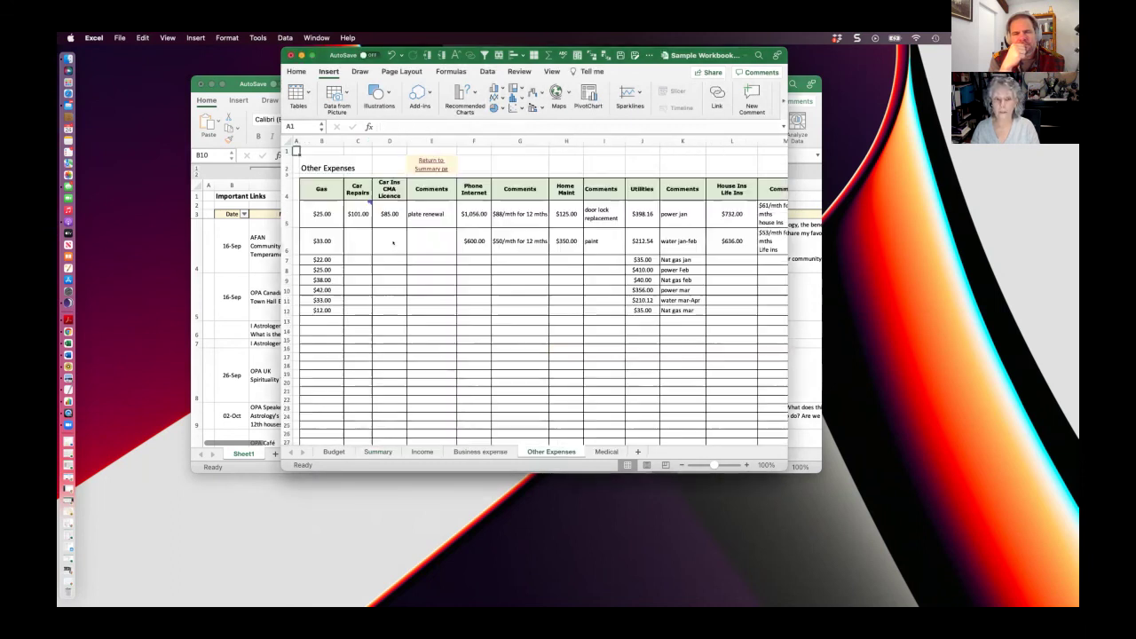
{"action": "left_click", "coordinate": [424, 164]}
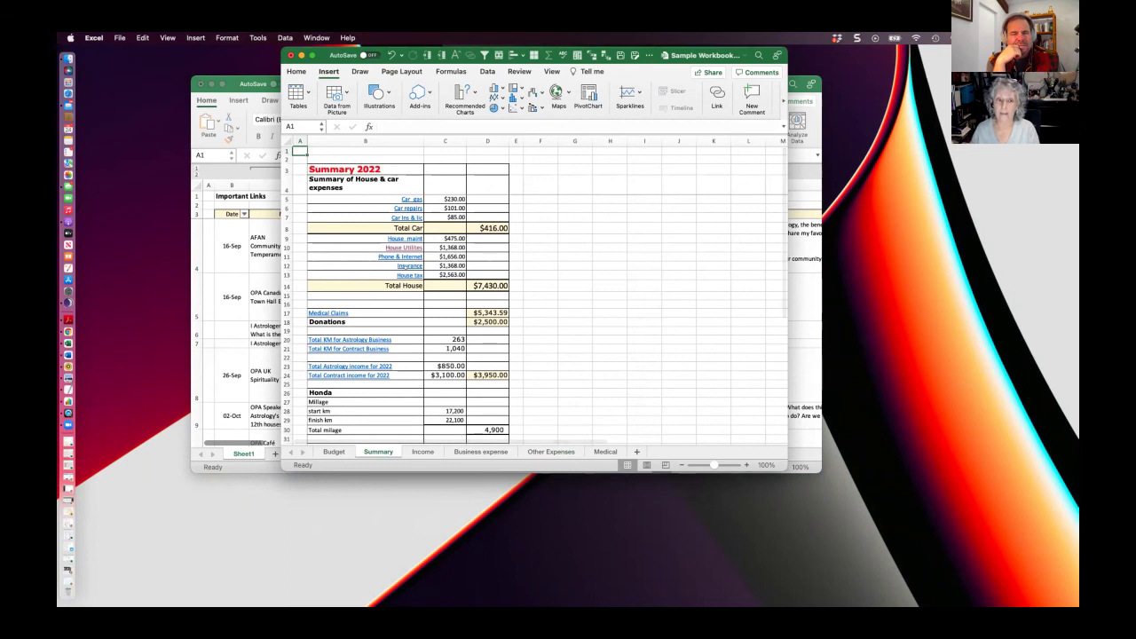
{"action": "left_click", "coordinate": [411, 265]}
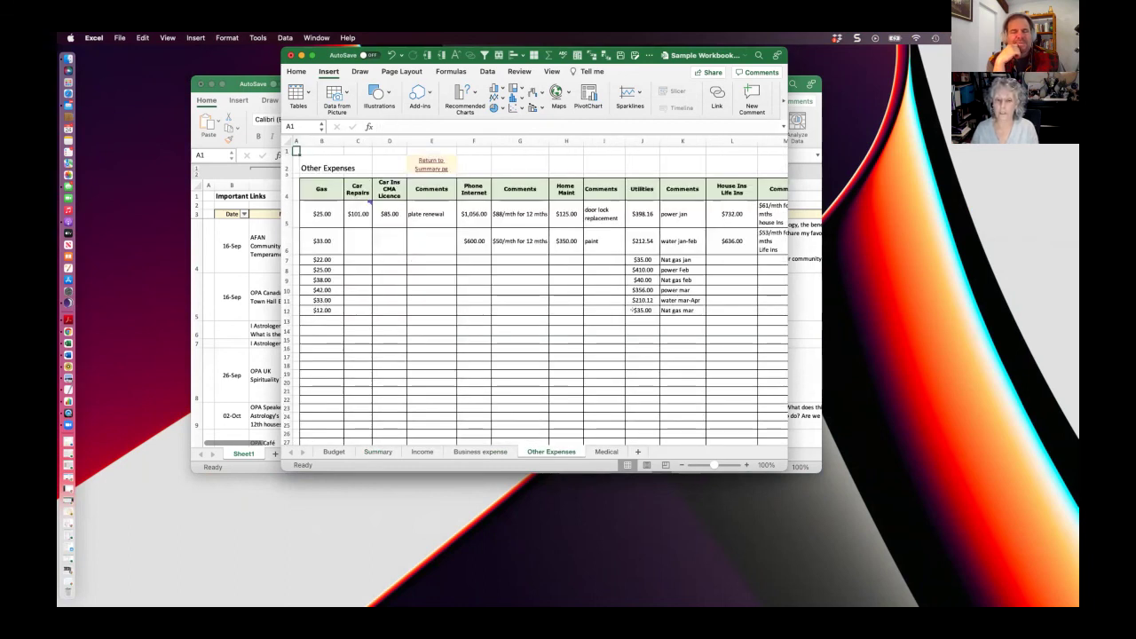
{"action": "left_click", "coordinate": [432, 164]}
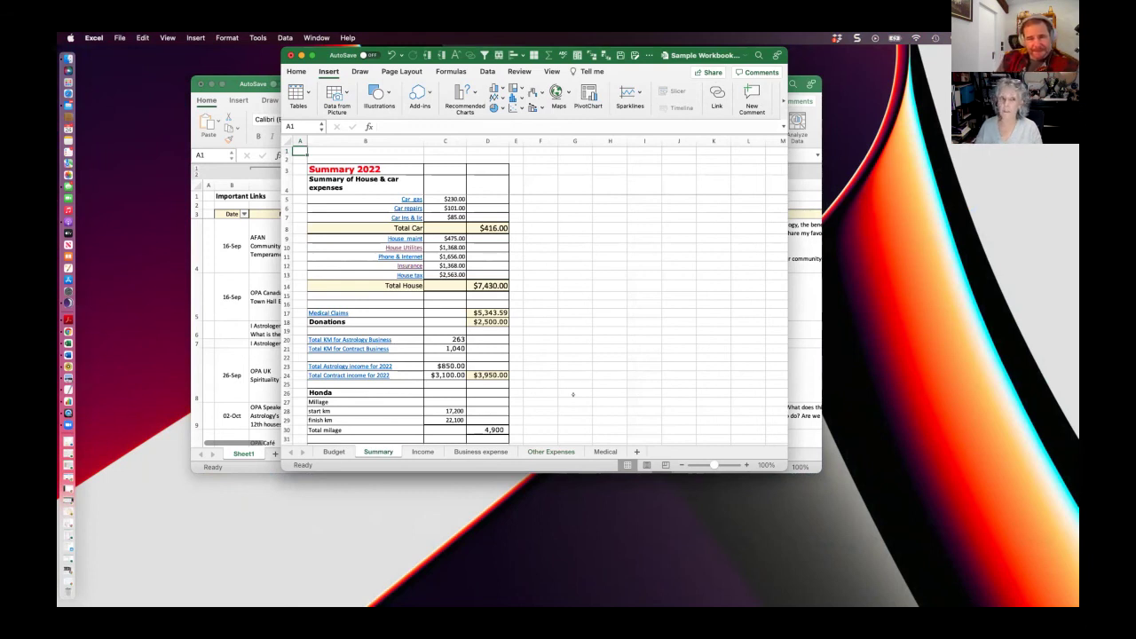
{"action": "key", "text": "super+grave"}
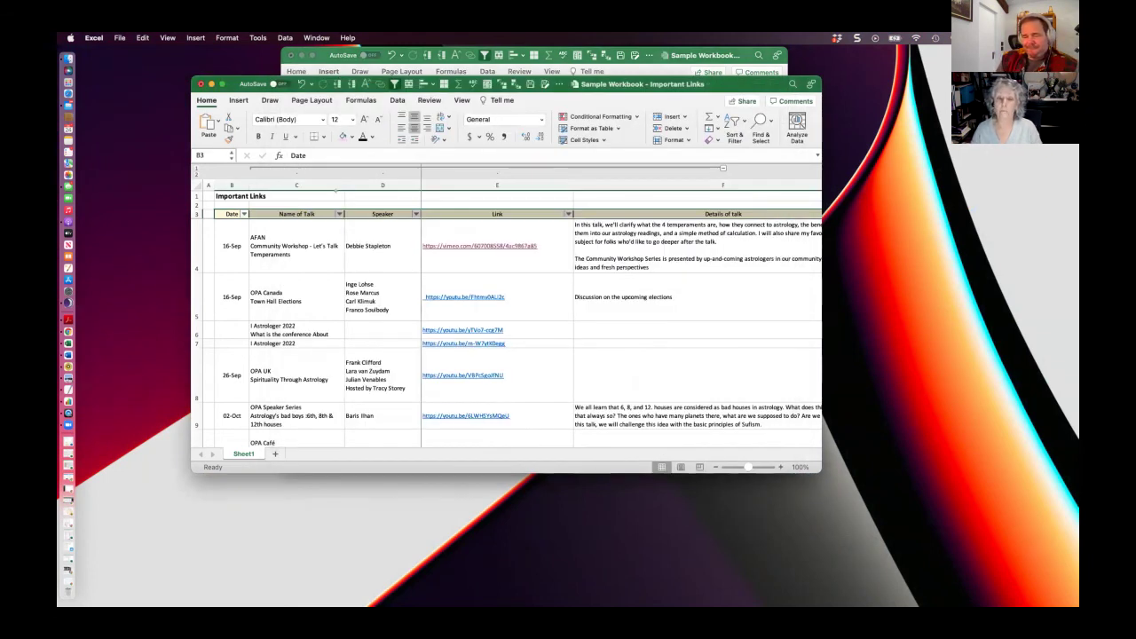